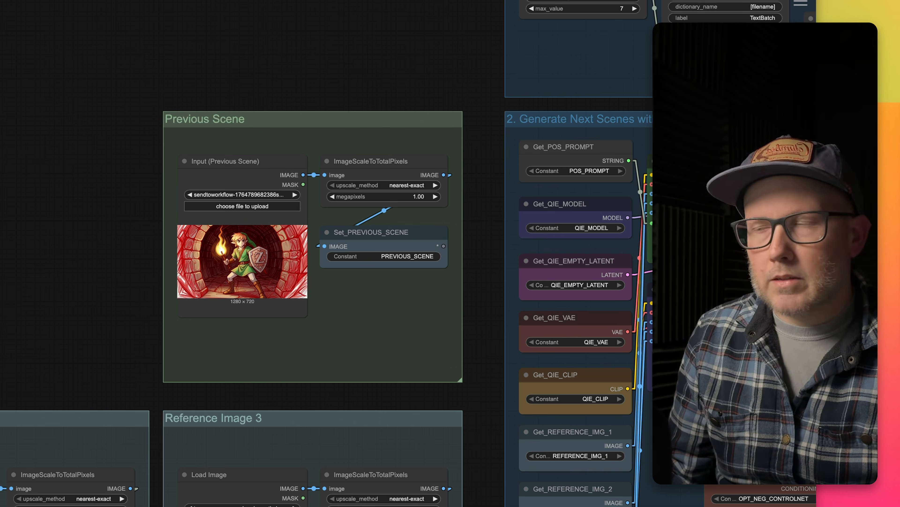
Look over the workflow's Previous Scene, Batch Prompts, ControlNet, Qwen Image Edit scene generation and Wan 2.2 image-to-video groups.
{"action": "left_click_drag", "start_coordinate": [308, 75], "coordinate": [135, 234]}
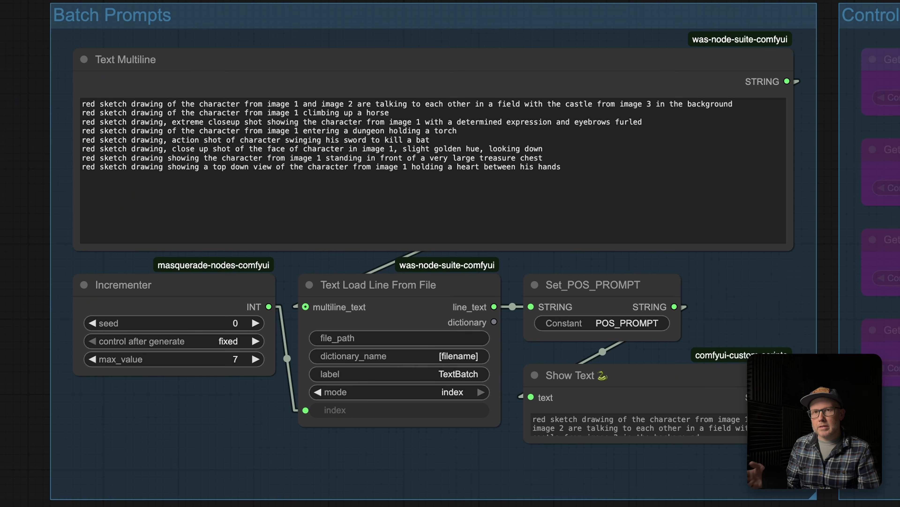
{"action": "scroll", "coordinate": [302, 207], "scroll_direction": "down", "scroll_amount": 1}
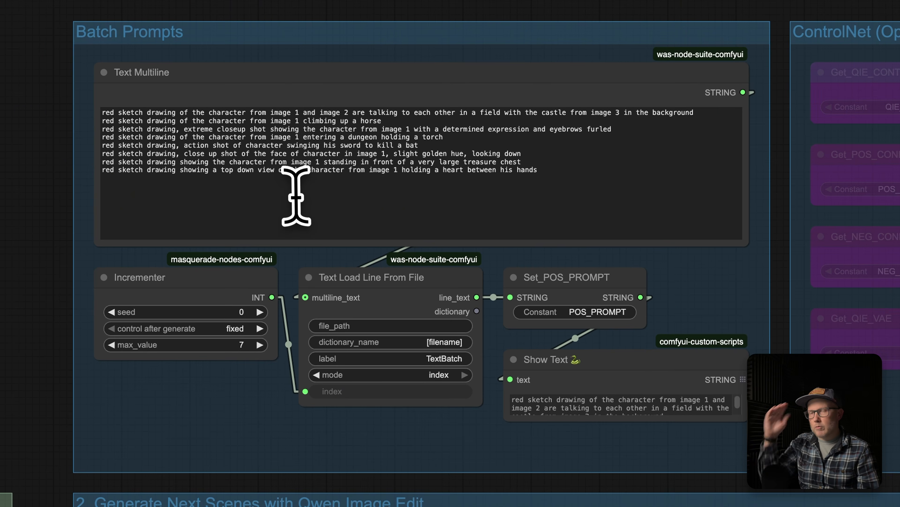
{"action": "scroll", "coordinate": [295, 196], "scroll_direction": "down", "scroll_amount": 2}
{"action": "scroll", "coordinate": [475, 35], "scroll_direction": "down", "scroll_amount": 3}
{"action": "left_click_drag", "start_coordinate": [376, 114], "coordinate": [257, 116]}
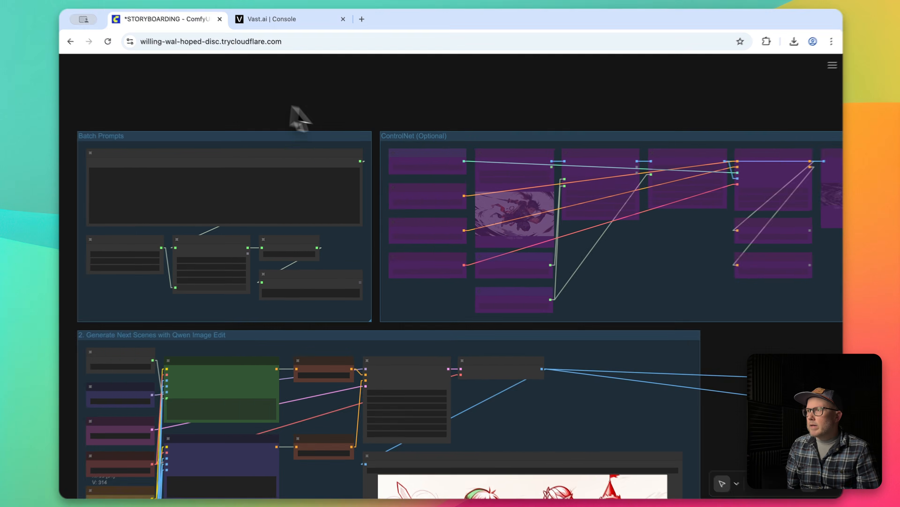
{"action": "scroll", "coordinate": [301, 115], "scroll_direction": "up", "scroll_amount": 1}
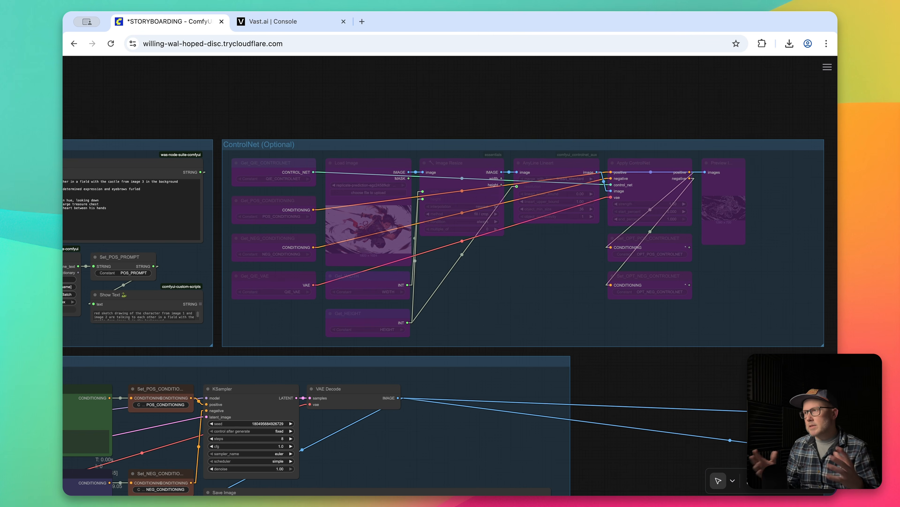
{"action": "left_click_drag", "start_coordinate": [268, 110], "coordinate": [347, 37]}
{"action": "left_click_drag", "start_coordinate": [288, 278], "coordinate": [460, 133]}
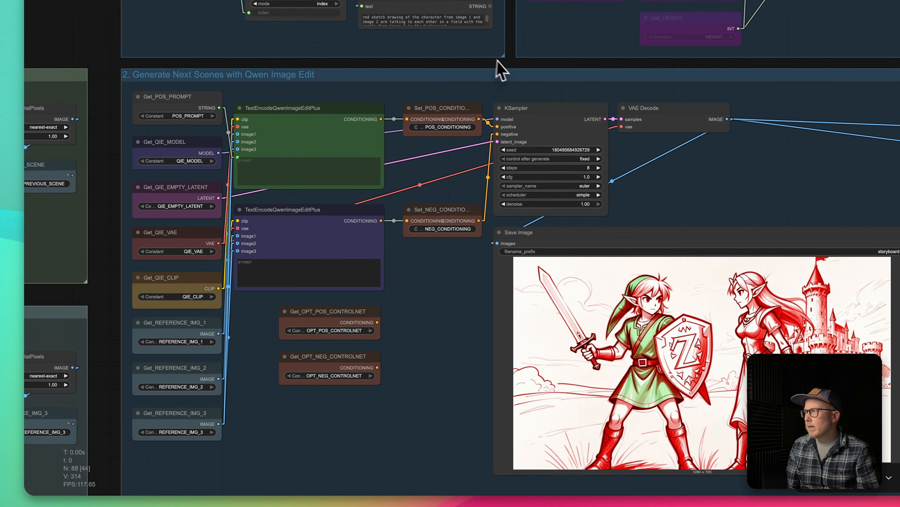
{"action": "left_click_drag", "start_coordinate": [501, 60], "coordinate": [423, 35]}
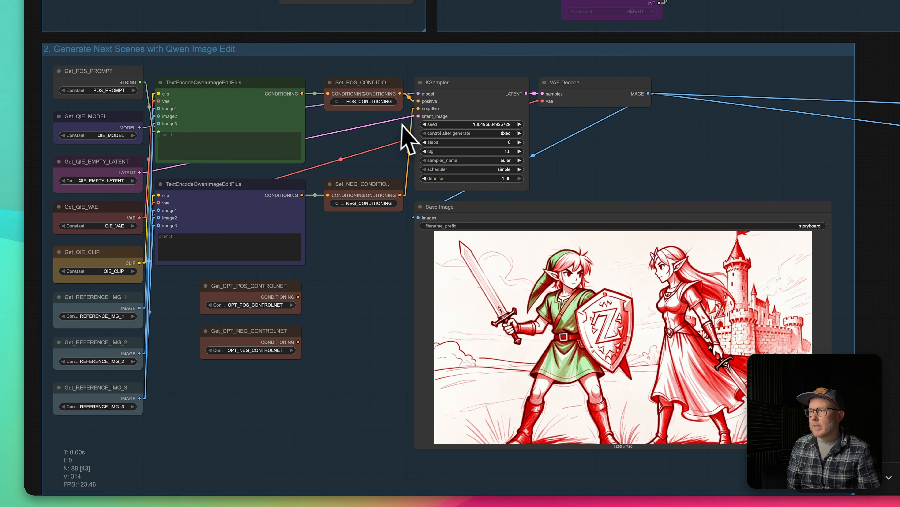
{"action": "scroll", "coordinate": [460, 189], "scroll_direction": "down", "scroll_amount": 2}
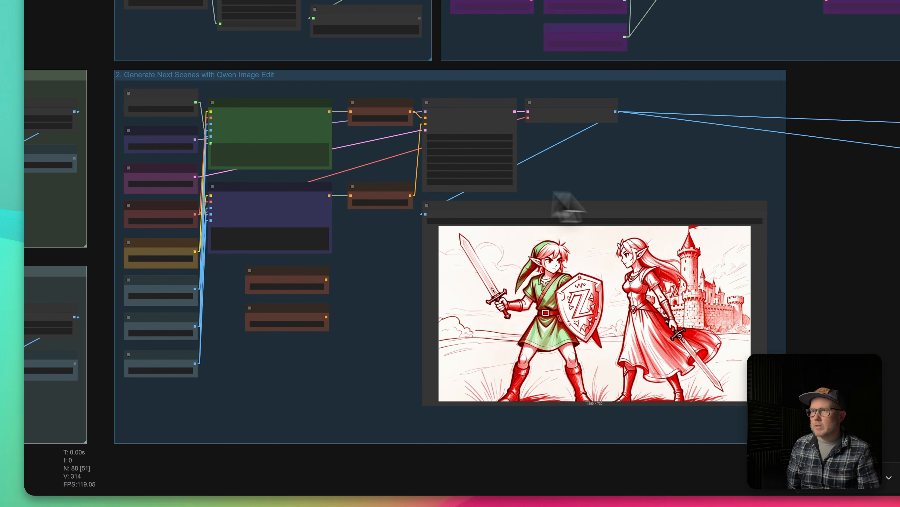
{"action": "scroll", "coordinate": [844, 227], "scroll_direction": "down", "scroll_amount": 1}
{"action": "left_click_drag", "start_coordinate": [776, 221], "coordinate": [102, 255]}
{"action": "scroll", "coordinate": [408, 266], "scroll_direction": "down", "scroll_amount": 1}
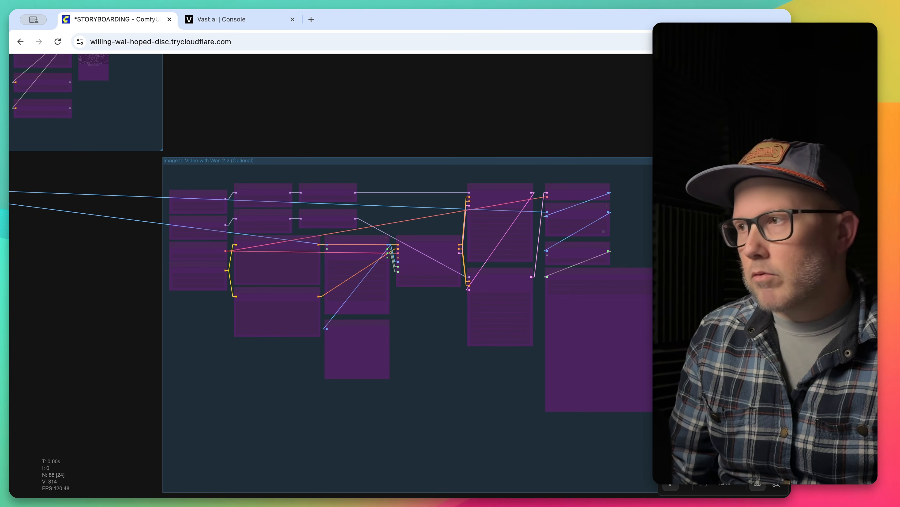
{"action": "scroll", "coordinate": [102, 245], "scroll_direction": "up", "scroll_amount": 4}
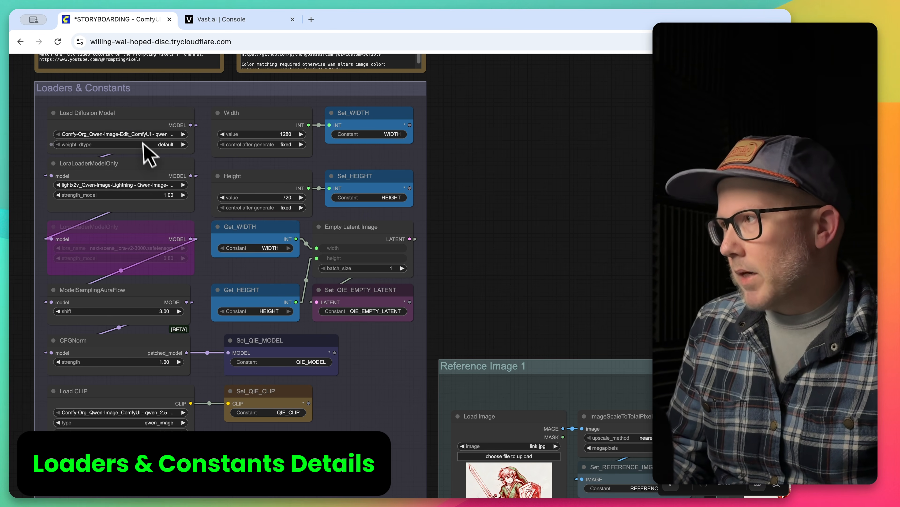
Examine the Loaders & Constants group, including the bypassed LoRA loader and the width and height nodes.
{"action": "left_click", "coordinate": [149, 240]}
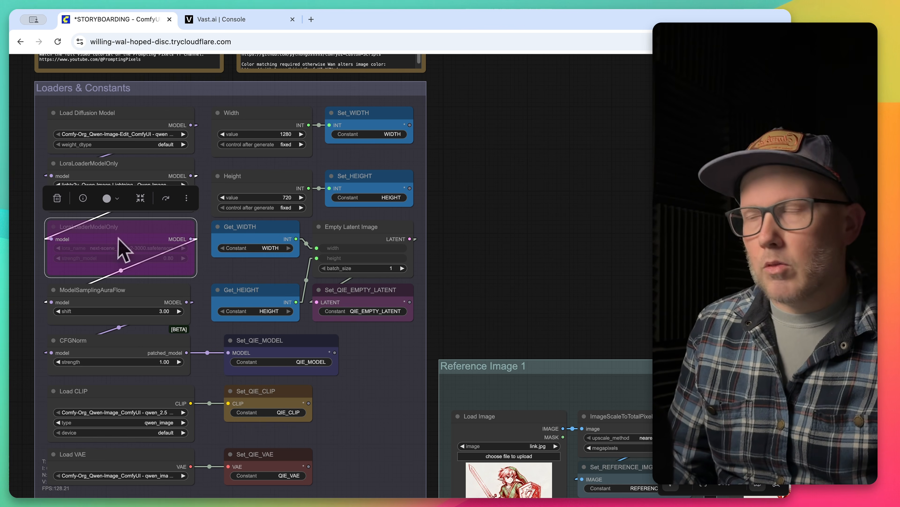
{"action": "mouse_move", "coordinate": [128, 231]}
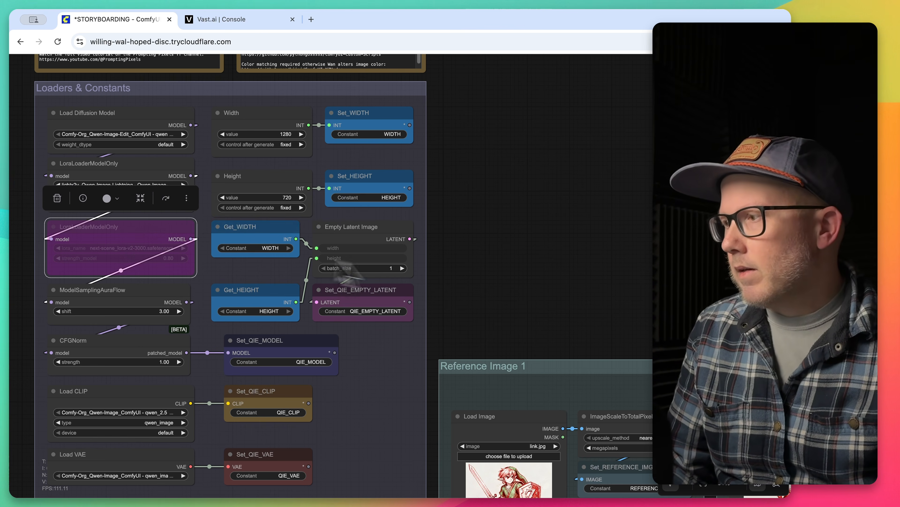
{"action": "scroll", "coordinate": [497, 248], "scroll_direction": "down", "scroll_amount": 3}
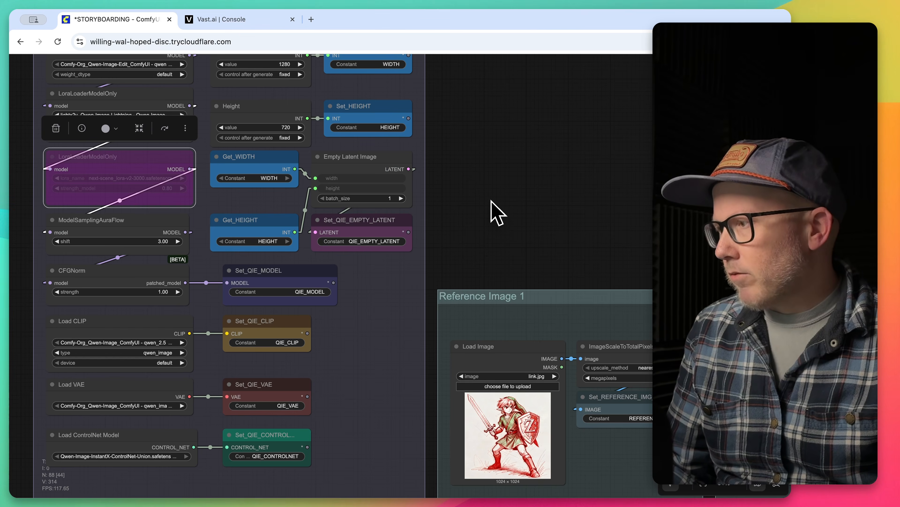
{"action": "scroll", "coordinate": [501, 208], "scroll_direction": "up", "scroll_amount": 1}
{"action": "scroll", "coordinate": [507, 215], "scroll_direction": "up", "scroll_amount": 1}
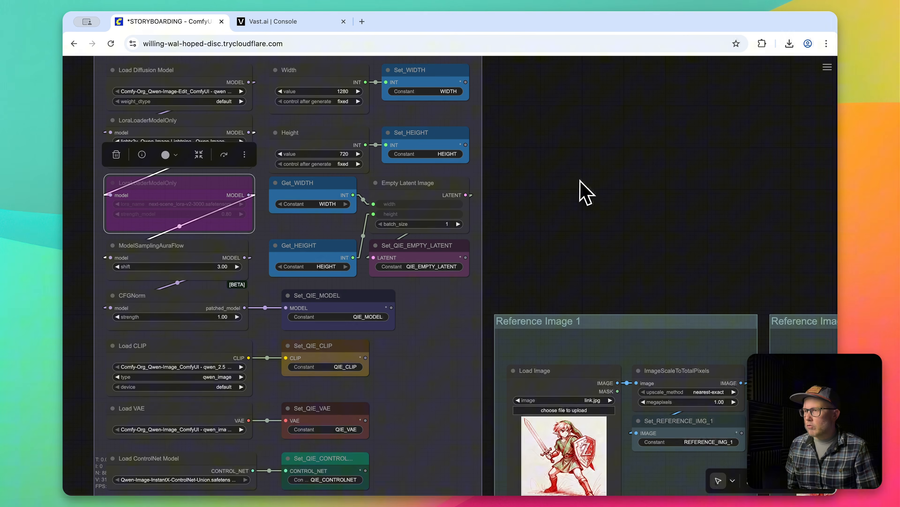
Examine the Load Image nodes in the Reference Image 1, 2 and 3 groups.
{"action": "left_click_drag", "start_coordinate": [565, 209], "coordinate": [300, 129]}
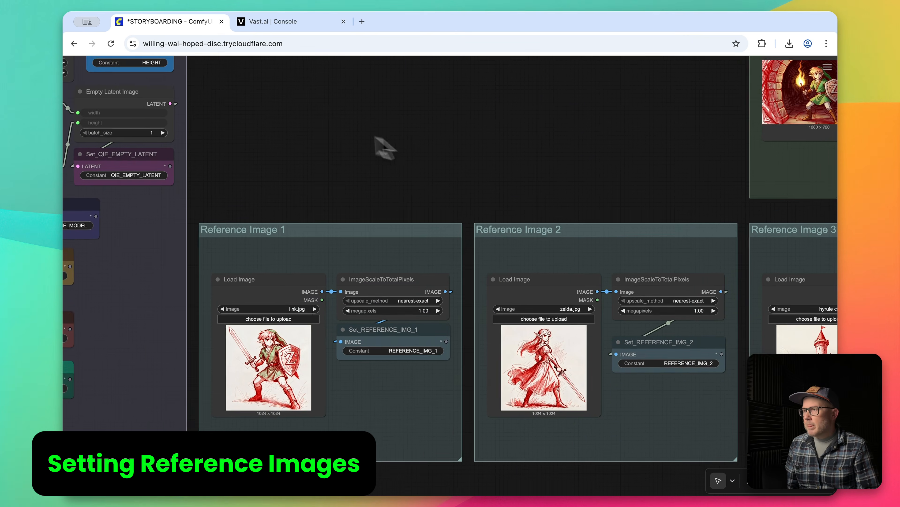
{"action": "left_click_drag", "start_coordinate": [360, 140], "coordinate": [279, 112]}
{"action": "left_click_drag", "start_coordinate": [396, 143], "coordinate": [364, 131]}
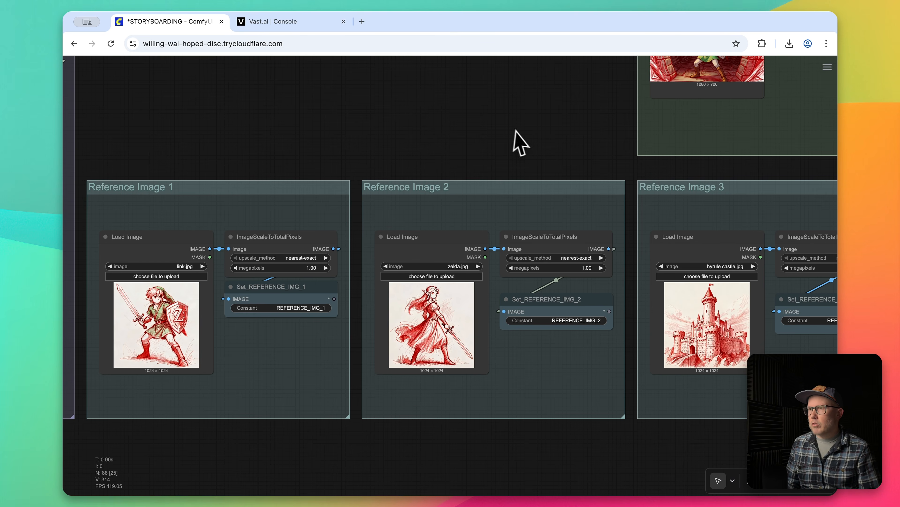
{"action": "left_click_drag", "start_coordinate": [510, 140], "coordinate": [339, 248]}
{"action": "left_click_drag", "start_coordinate": [331, 213], "coordinate": [141, 335]}
{"action": "left_click_drag", "start_coordinate": [528, 91], "coordinate": [158, 308]}
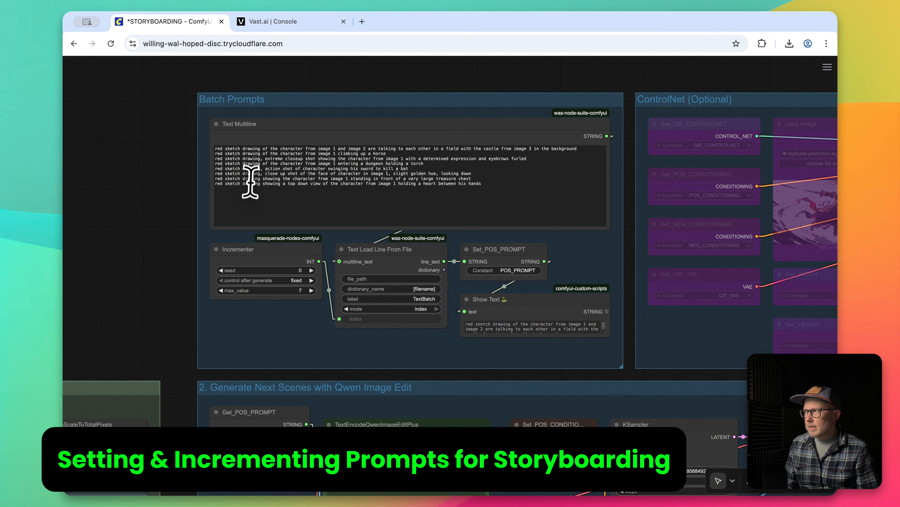
In the Batch Prompts group, switch the Incrementer's control after generate to increment, and return it to fixed.
{"action": "scroll", "coordinate": [249, 185], "scroll_direction": "up", "scroll_amount": 5}
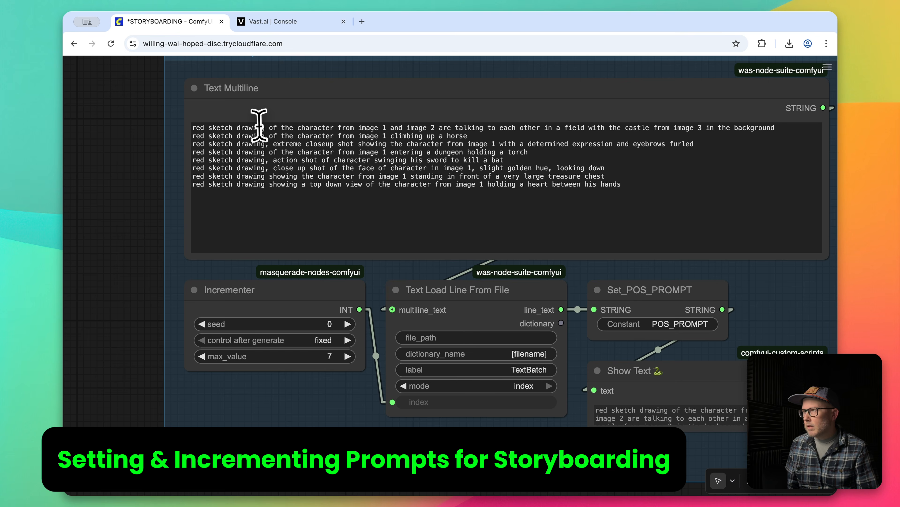
{"action": "left_click_drag", "start_coordinate": [140, 146], "coordinate": [96, 217]}
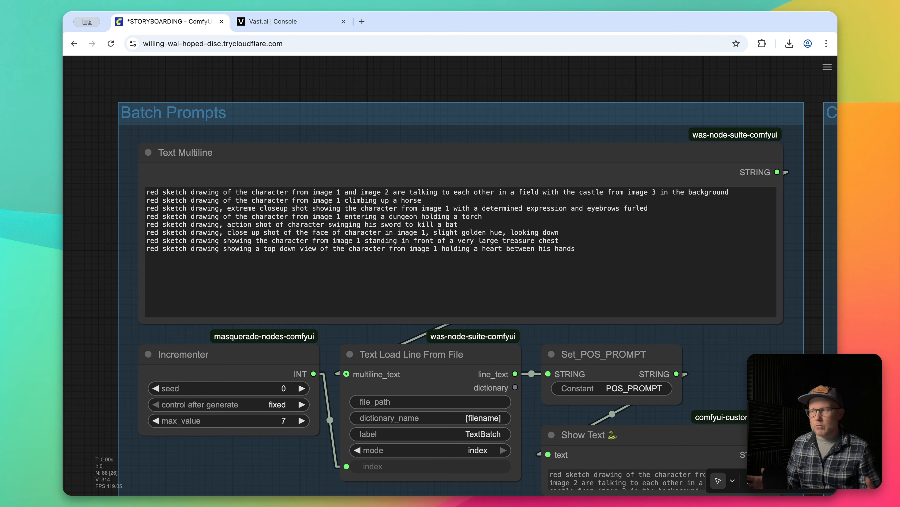
{"action": "scroll", "coordinate": [294, 376], "scroll_direction": "down", "scroll_amount": 3}
{"action": "left_click", "coordinate": [294, 365]}
{"action": "left_click", "coordinate": [299, 376]}
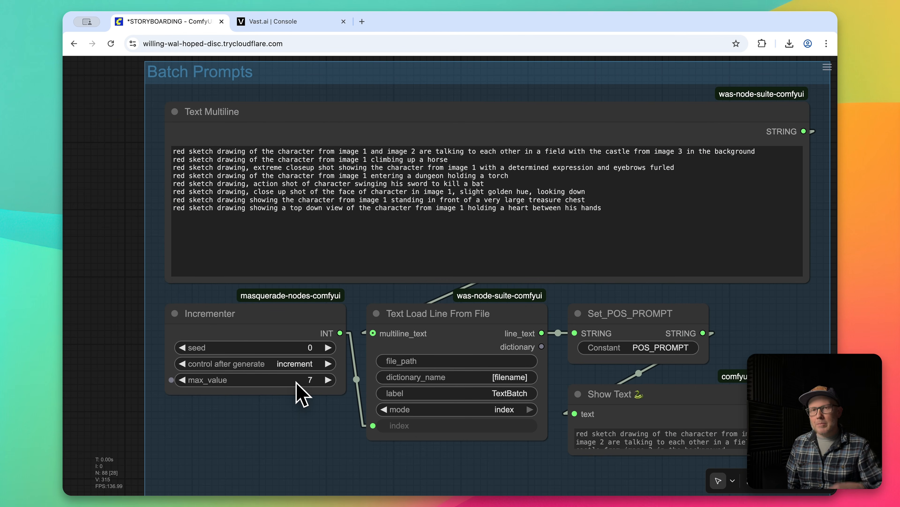
{"action": "left_click", "coordinate": [309, 362]}
{"action": "left_click", "coordinate": [301, 366]}
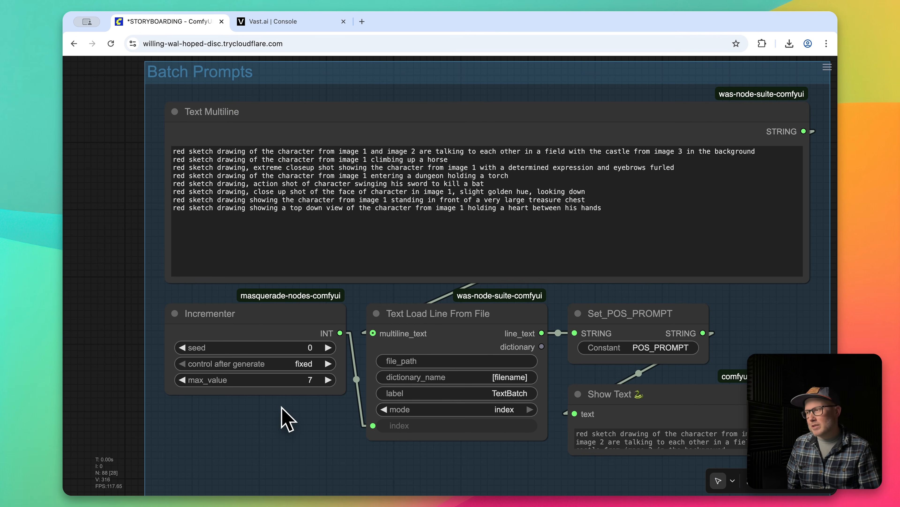
Trace the prompt and reference image nodes through the Qwen Image Edit encoders and KSampler to the Save Image output.
{"action": "scroll", "coordinate": [287, 411], "scroll_direction": "down", "scroll_amount": 2}
{"action": "left_click_drag", "start_coordinate": [153, 413], "coordinate": [162, 291]}
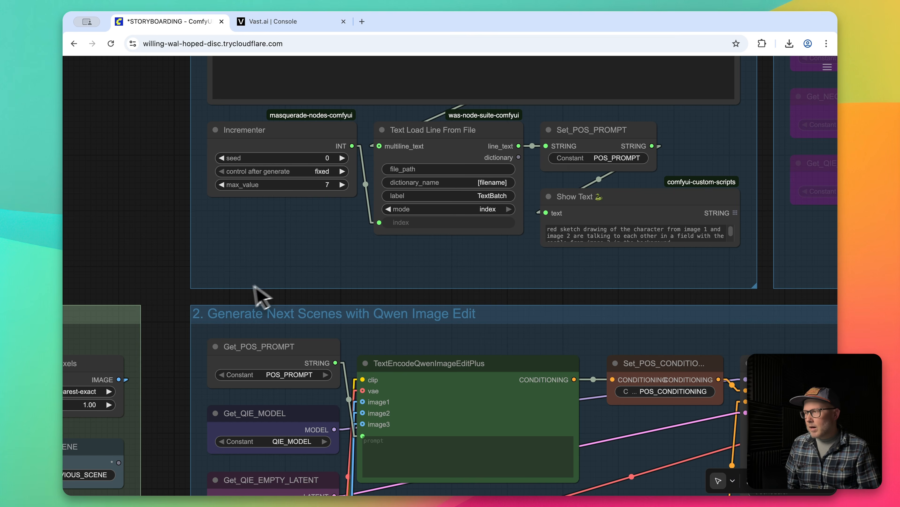
{"action": "left_click_drag", "start_coordinate": [157, 306], "coordinate": [218, 183]}
{"action": "left_click", "coordinate": [376, 246]}
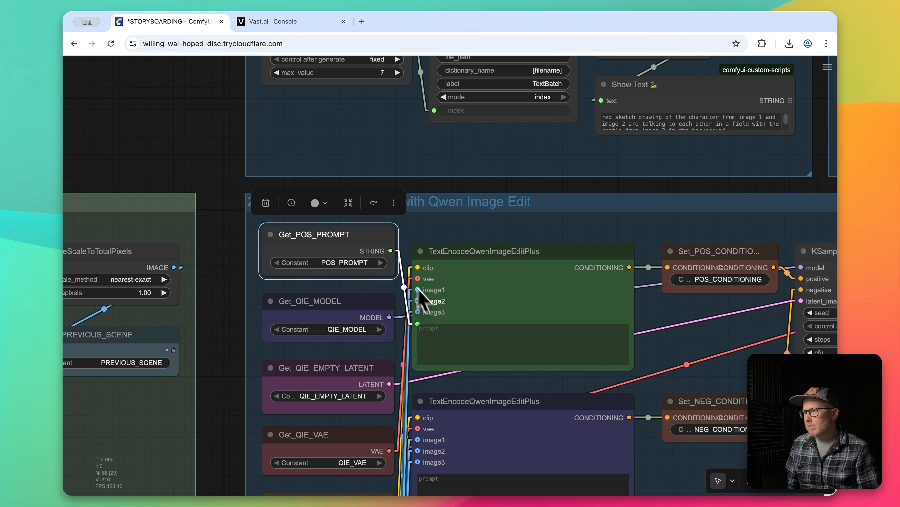
{"action": "left_click", "coordinate": [223, 356]}
{"action": "left_click_drag", "start_coordinate": [236, 349], "coordinate": [239, 213]}
{"action": "scroll", "coordinate": [240, 216], "scroll_direction": "down", "scroll_amount": 1}
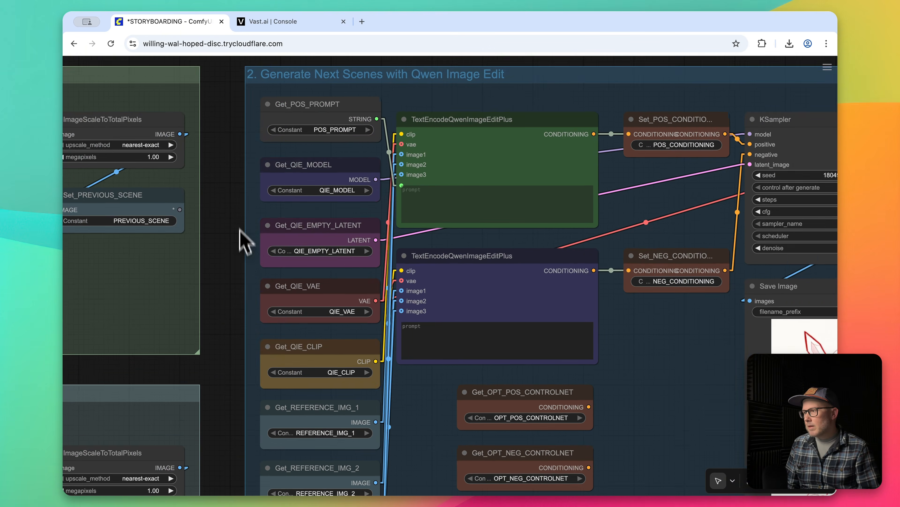
{"action": "left_click_drag", "start_coordinate": [238, 263], "coordinate": [256, 142]}
{"action": "left_click_drag", "start_coordinate": [255, 292], "coordinate": [376, 228]}
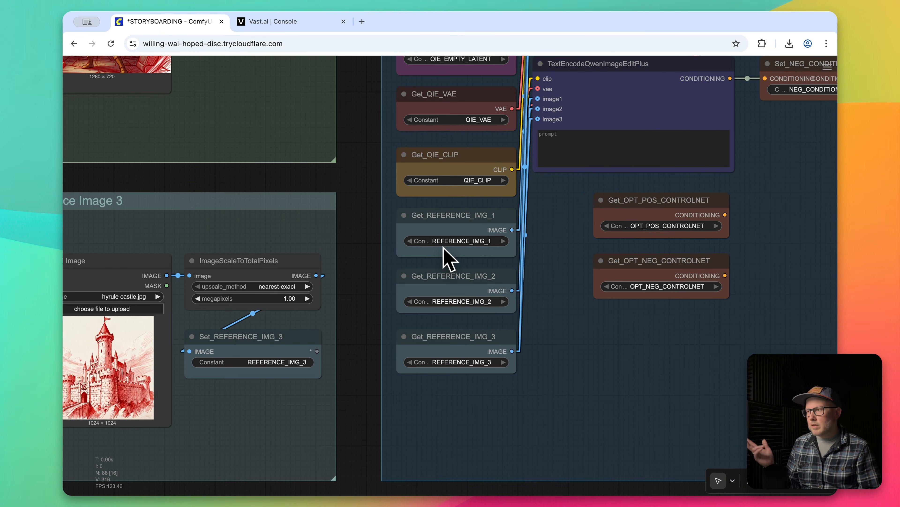
{"action": "left_click_drag", "start_coordinate": [554, 245], "coordinate": [462, 404]}
{"action": "scroll", "coordinate": [531, 337], "scroll_direction": "right", "scroll_amount": 5}
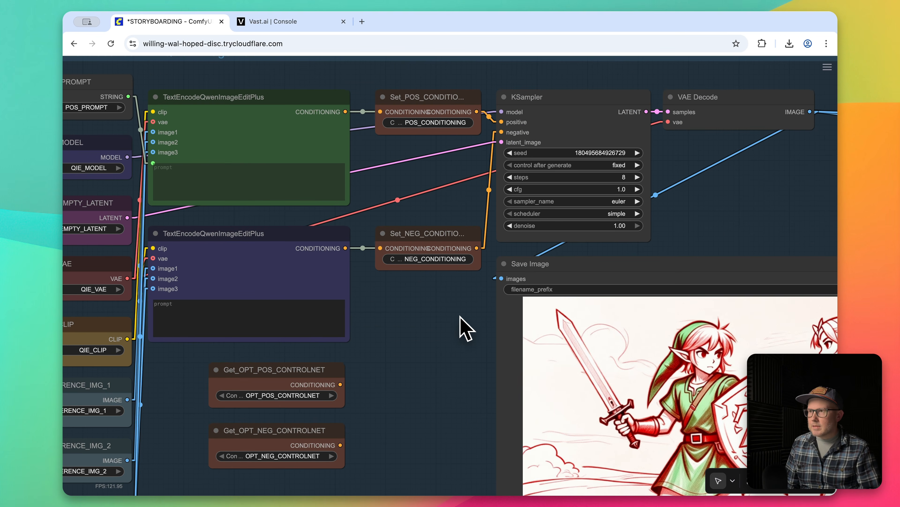
{"action": "left_click_drag", "start_coordinate": [754, 240], "coordinate": [558, 161]}
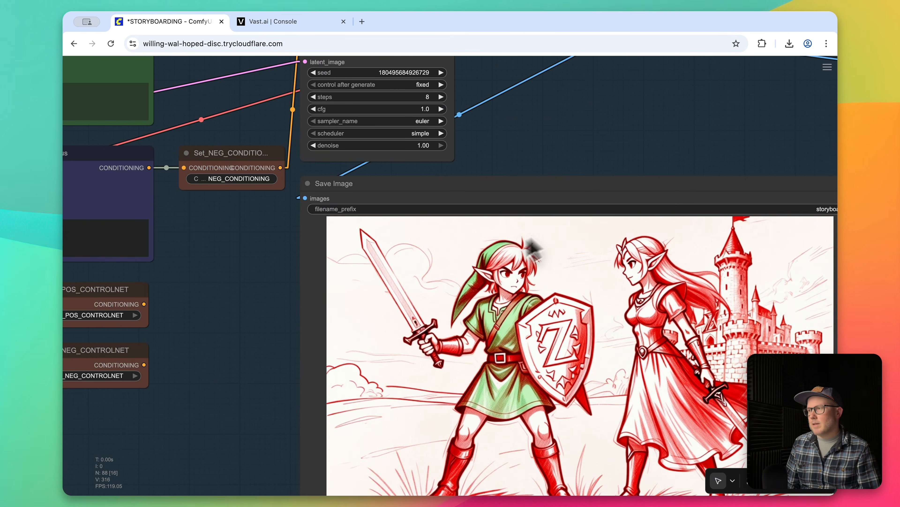
Set the Incrementer's seed to 1 in the Batch Prompts group.
{"action": "scroll", "coordinate": [267, 269], "scroll_direction": "down", "scroll_amount": 1}
{"action": "left_click_drag", "start_coordinate": [252, 283], "coordinate": [525, 425]}
{"action": "left_click_drag", "start_coordinate": [140, 130], "coordinate": [204, 254]}
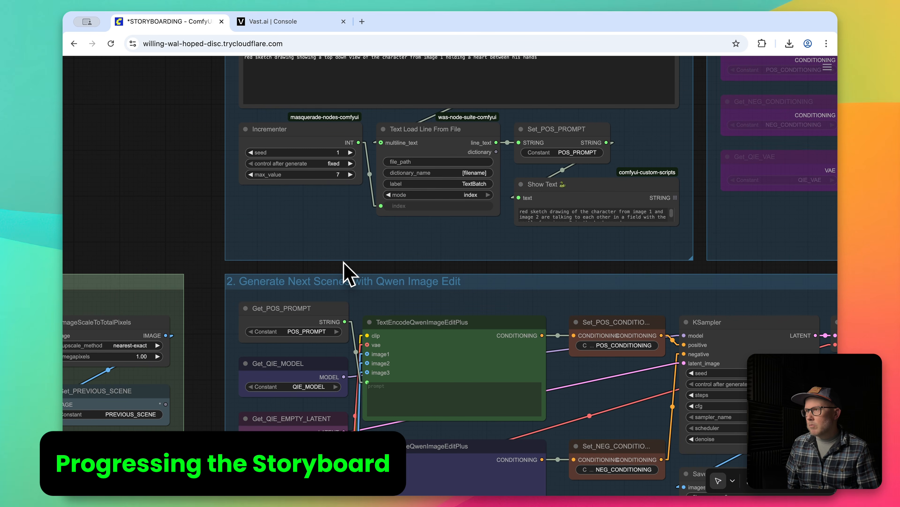
Bypass the Get_REFERENCE_IMG_2 and Get_REFERENCE_IMG_3 nodes in the scene generation group.
{"action": "left_click_drag", "start_coordinate": [371, 250], "coordinate": [390, 60]}
{"action": "scroll", "coordinate": [390, 64], "scroll_direction": "down", "scroll_amount": 5}
{"action": "left_click", "coordinate": [338, 327]}
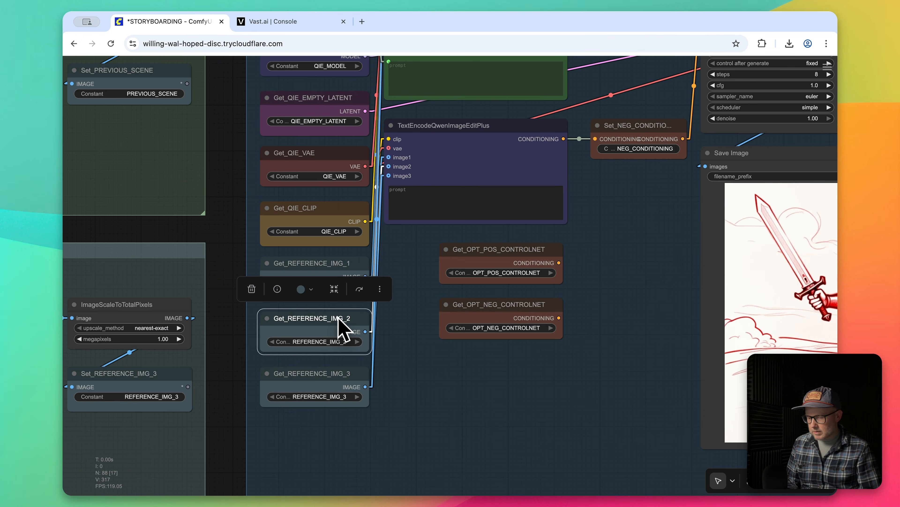
{"action": "key", "text": "ctrl+b"}
{"action": "left_click", "coordinate": [333, 377]}
{"action": "key", "text": "ctrl+b"}
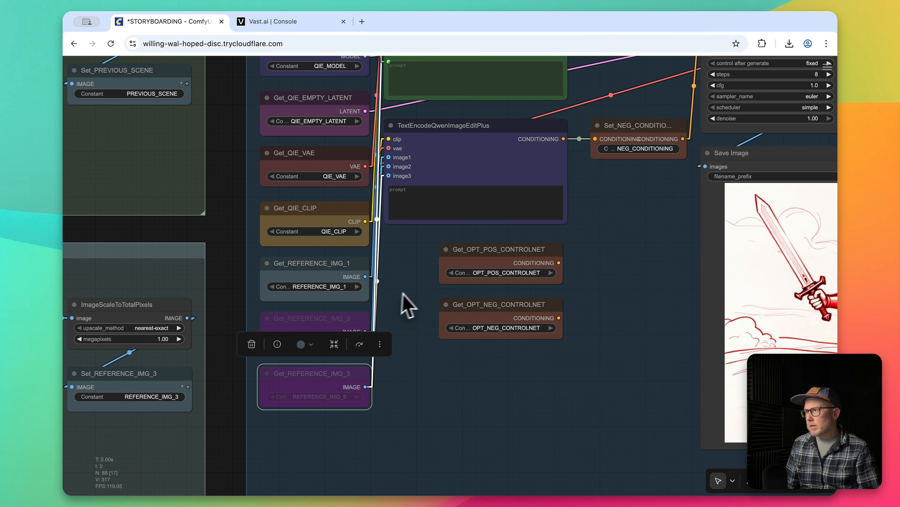
Run the workflow to generate the next storyboard scene, and view the resulting image in the Save Image node.
{"action": "scroll", "coordinate": [221, 171], "scroll_direction": "up", "scroll_amount": 10}
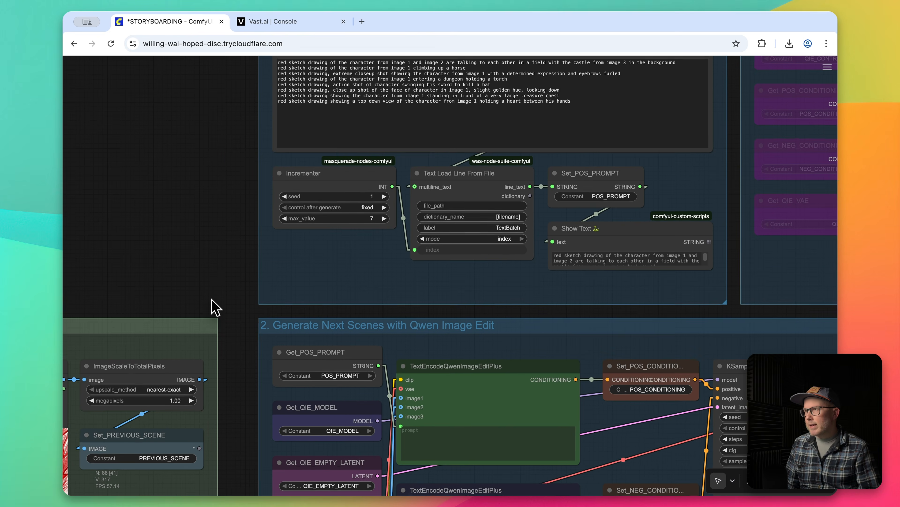
{"action": "left_click_drag", "start_coordinate": [212, 300], "coordinate": [170, 239]}
{"action": "key", "text": "ctrl+Return"}
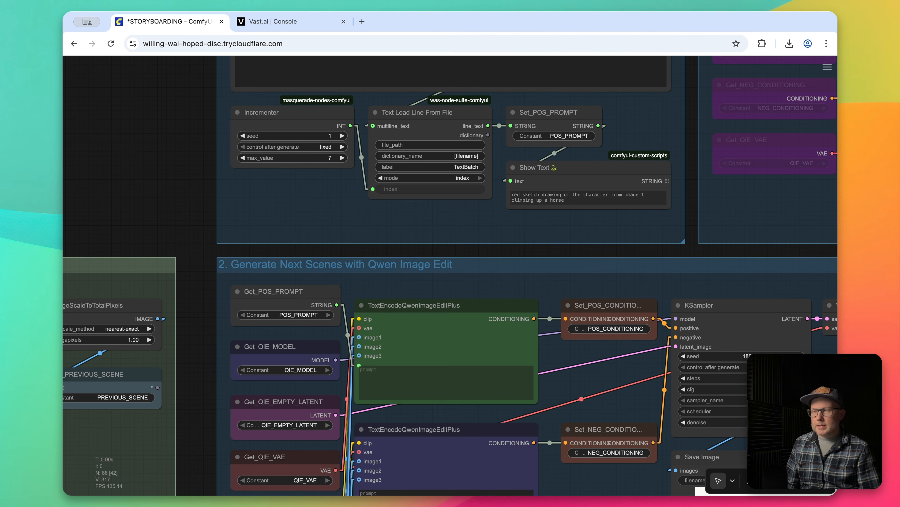
{"action": "left_click_drag", "start_coordinate": [564, 247], "coordinate": [137, 11]}
{"action": "scroll", "coordinate": [250, 201], "scroll_direction": "down", "scroll_amount": 1}
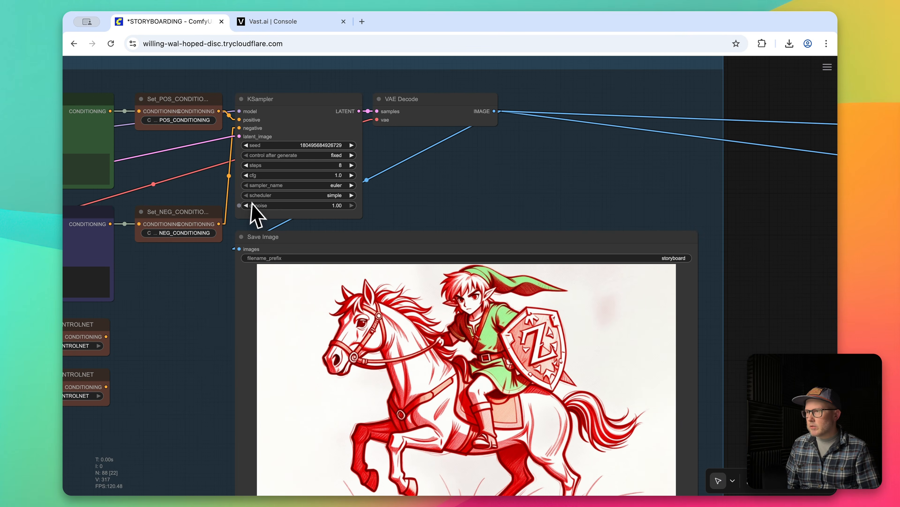
{"action": "left_click_drag", "start_coordinate": [219, 313], "coordinate": [242, 271]}
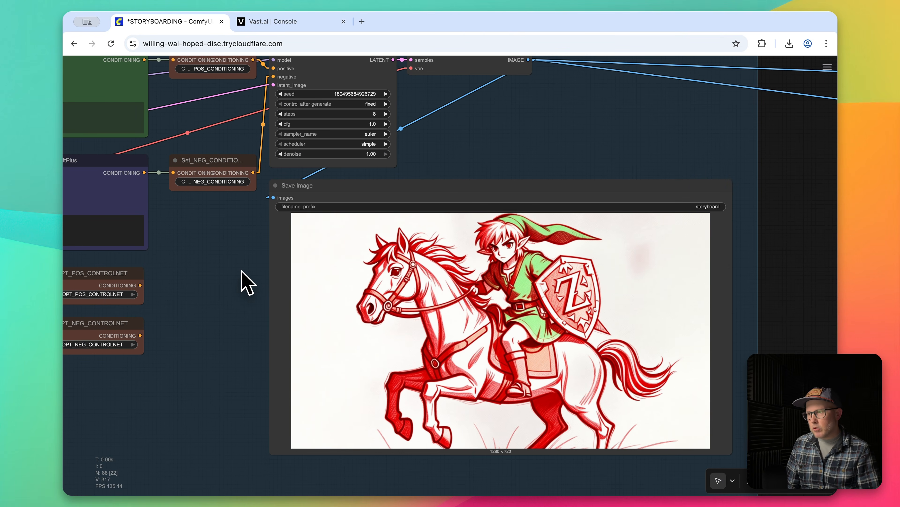
Send the generated horse scene from the Save Image node to the current workflow's Input (Previous Scene) node.
{"action": "left_click_drag", "start_coordinate": [194, 267], "coordinate": [387, 373]}
{"action": "left_click_drag", "start_coordinate": [257, 178], "coordinate": [374, 359]}
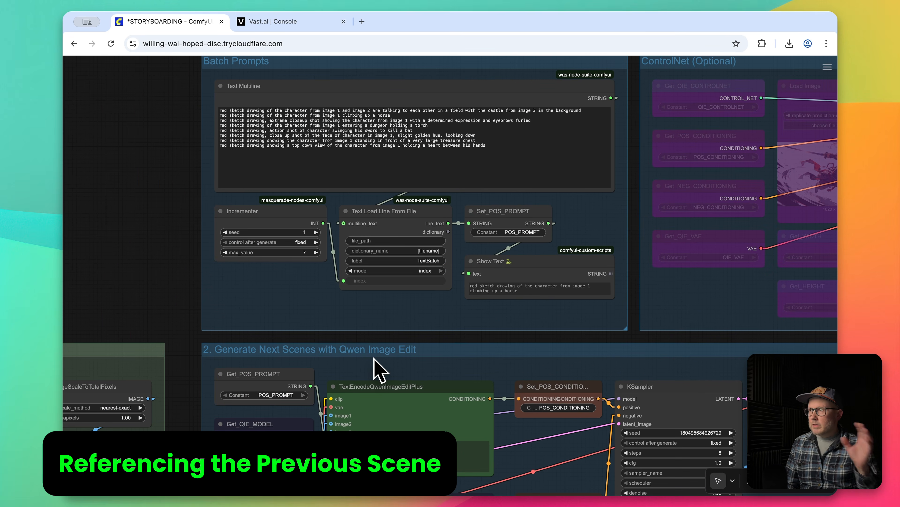
{"action": "left_click_drag", "start_coordinate": [452, 362], "coordinate": [370, 88]}
{"action": "left_click_drag", "start_coordinate": [487, 313], "coordinate": [502, 248]}
{"action": "right_click", "coordinate": [648, 280]}
{"action": "left_click", "coordinate": [652, 282]}
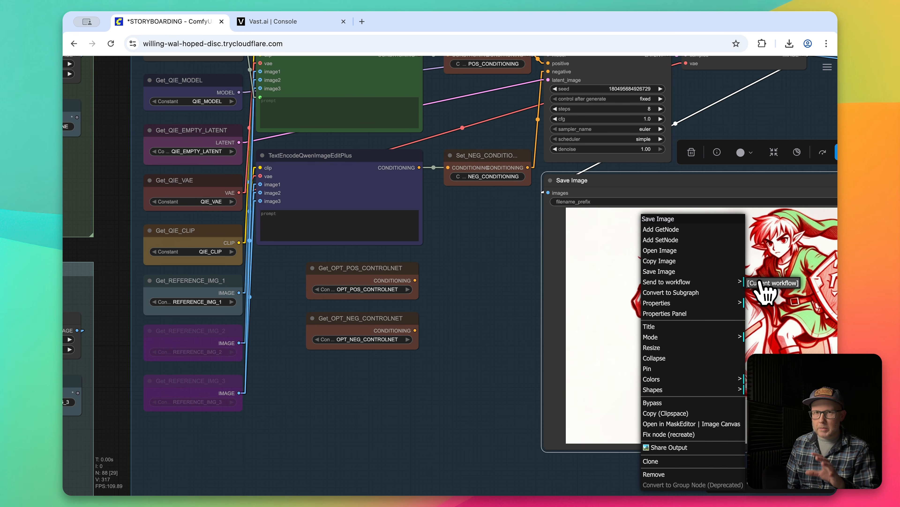
{"action": "left_click", "coordinate": [769, 283]}
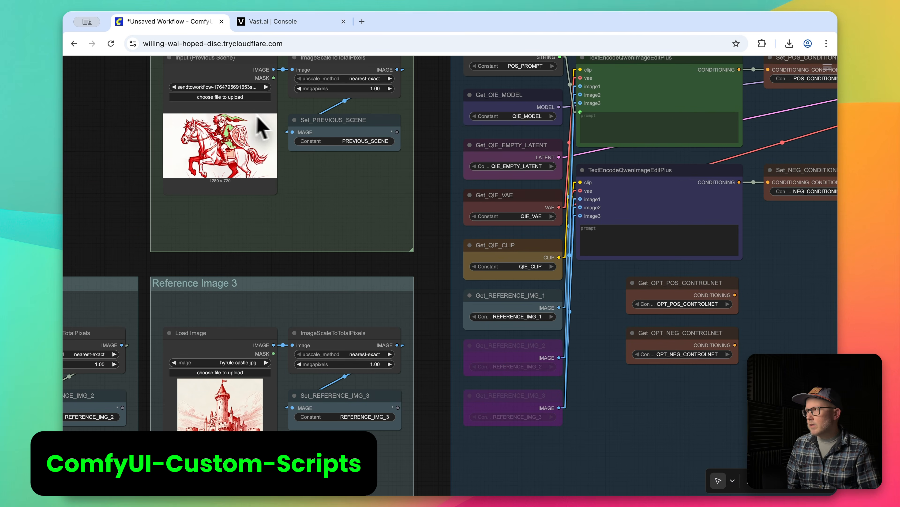
Switch the Get_REFERENCE_IMG_1 node in the scene generation group to the PREVIOUS_SCENE constant.
{"action": "scroll", "coordinate": [420, 219], "scroll_direction": "up", "scroll_amount": 2}
{"action": "left_click", "coordinate": [507, 337]}
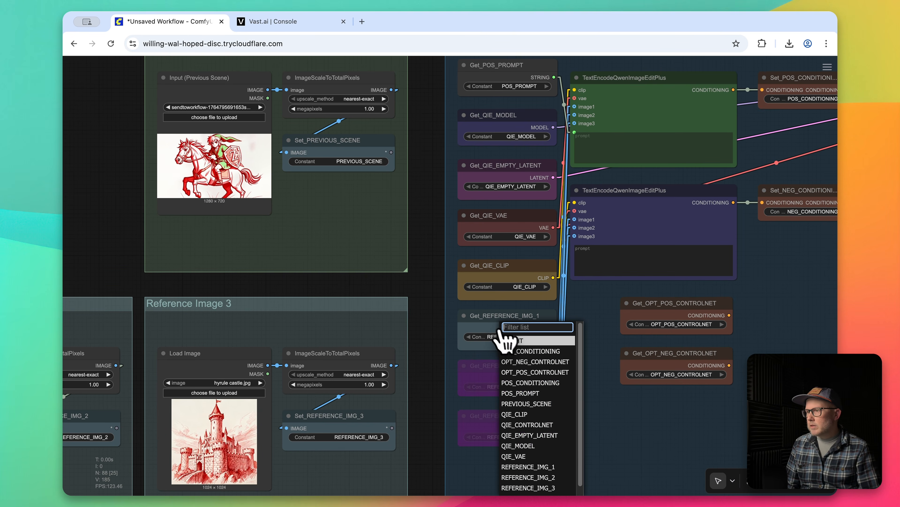
{"action": "left_click", "coordinate": [548, 404]}
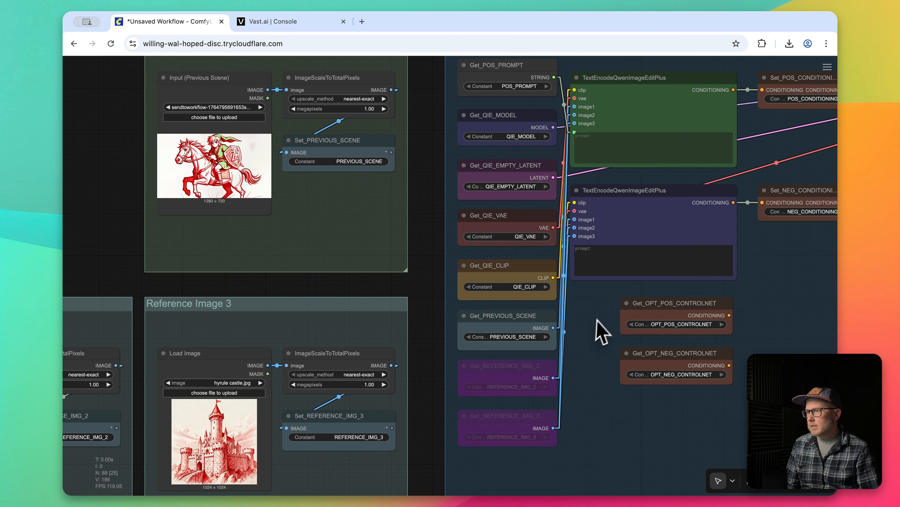
Set the Incrementer's seed to 2 in the Batch Prompts group.
{"action": "scroll", "coordinate": [600, 335], "scroll_direction": "up", "scroll_amount": 5}
{"action": "scroll", "coordinate": [478, 151], "scroll_direction": "up", "scroll_amount": 3}
{"action": "left_click", "coordinate": [500, 136]}
{"action": "left_click_drag", "start_coordinate": [520, 241], "coordinate": [390, 195]}
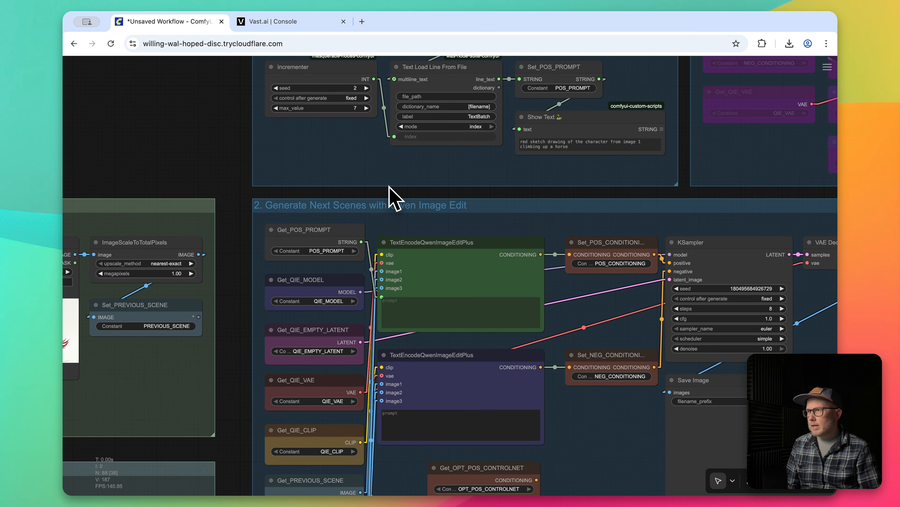
Run the workflow for the extreme closeup prompt and enlarge the Show Text node so the whole prompt is readable.
{"action": "key", "text": "ctrl+Return"}
{"action": "scroll", "coordinate": [661, 158], "scroll_direction": "up", "scroll_amount": 2}
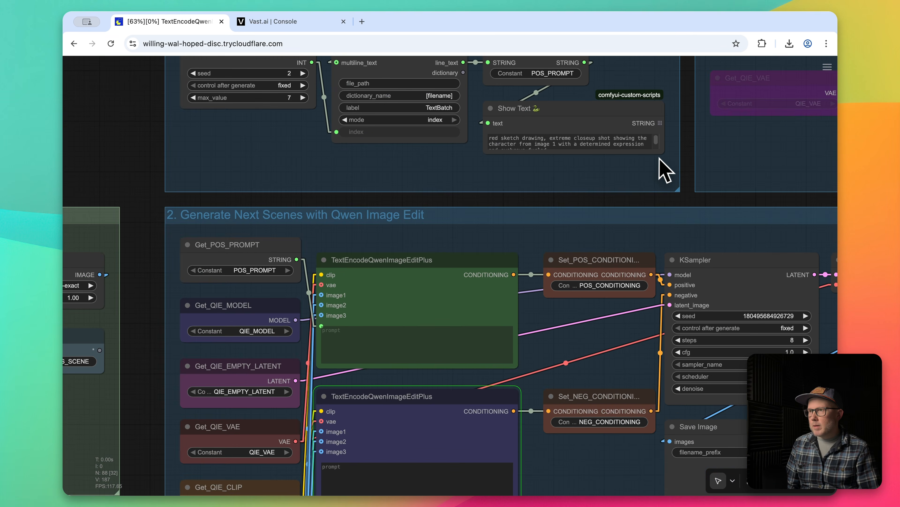
{"action": "left_click_drag", "start_coordinate": [662, 153], "coordinate": [663, 176]}
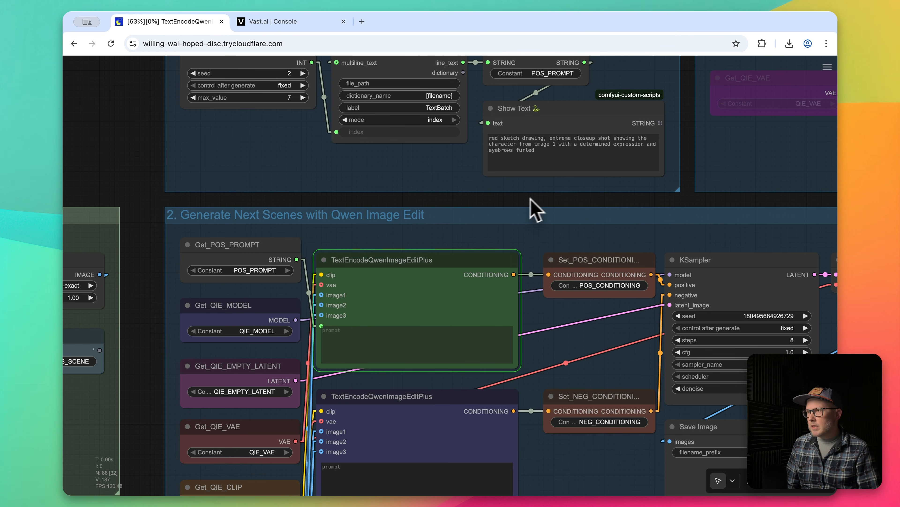
{"action": "scroll", "coordinate": [537, 209], "scroll_direction": "up", "scroll_amount": 2}
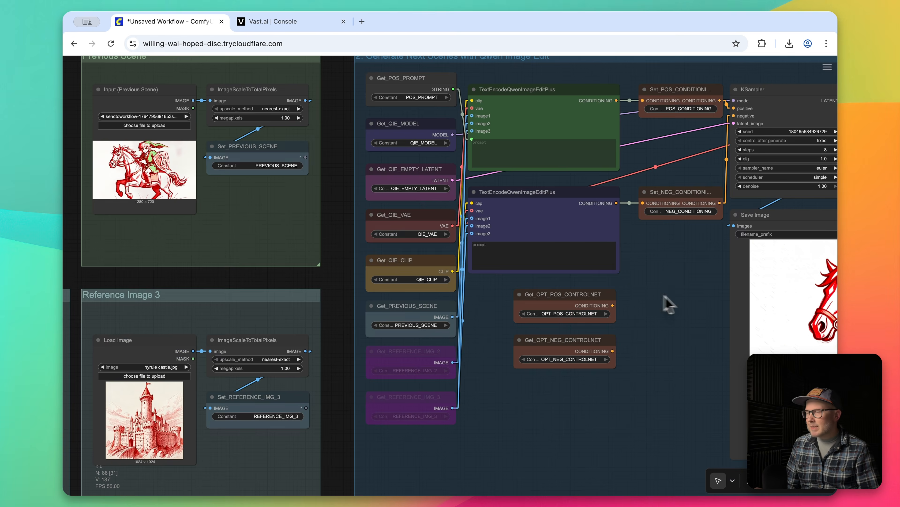
{"action": "left_click_drag", "start_coordinate": [663, 302], "coordinate": [475, 294]}
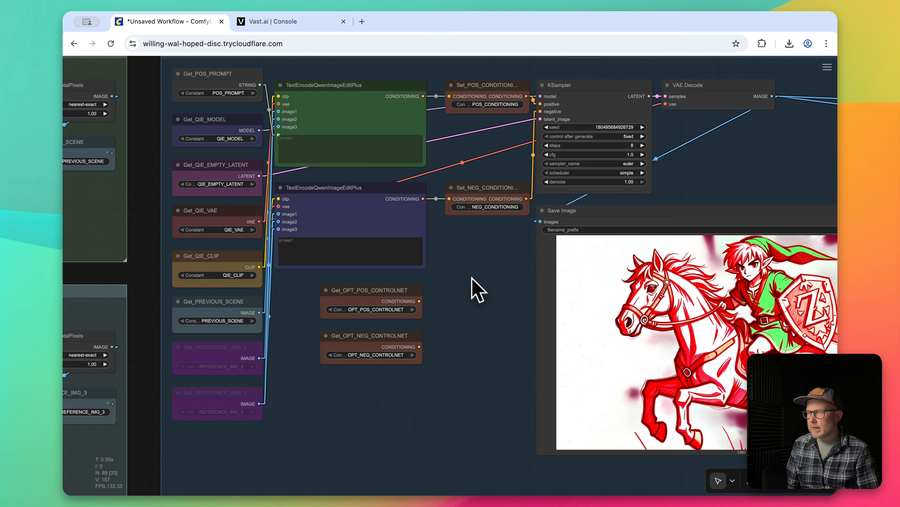
{"action": "left_click_drag", "start_coordinate": [473, 265], "coordinate": [480, 290]}
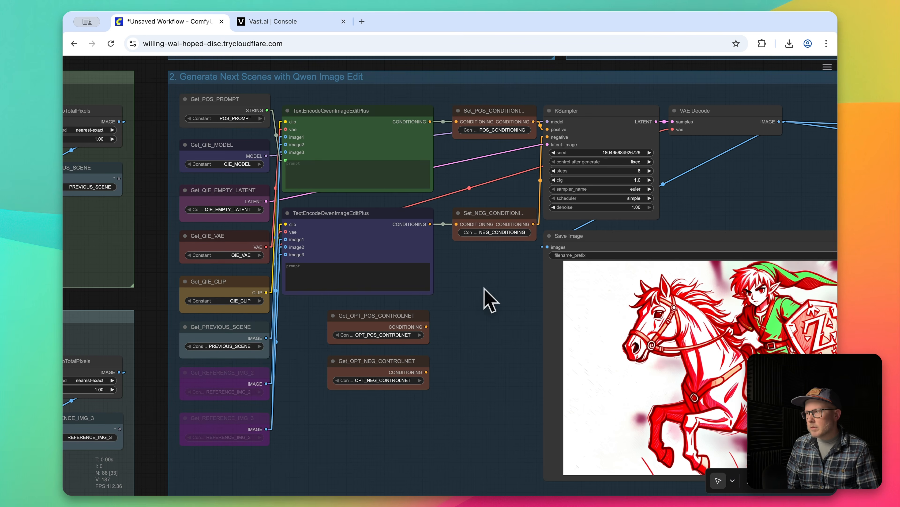
{"action": "left_click_drag", "start_coordinate": [496, 287], "coordinate": [486, 298]}
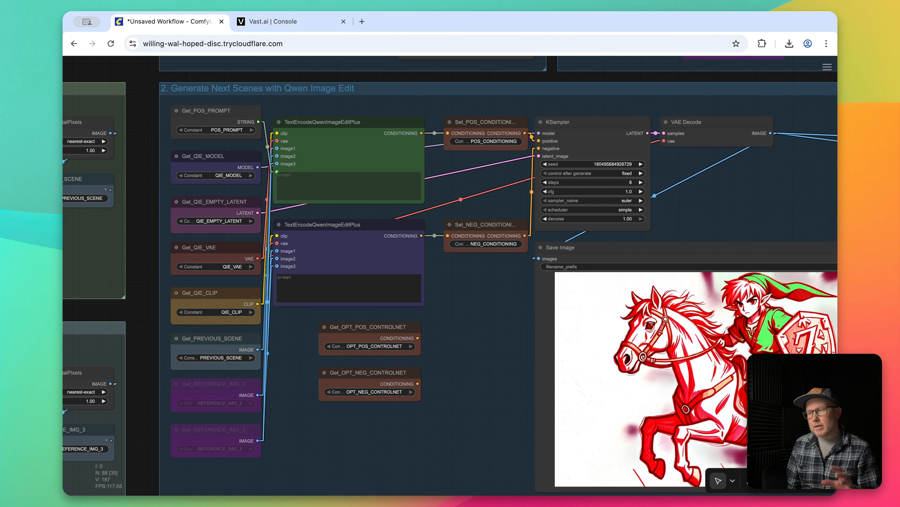
{"action": "scroll", "coordinate": [496, 281], "scroll_direction": "up", "scroll_amount": 2}
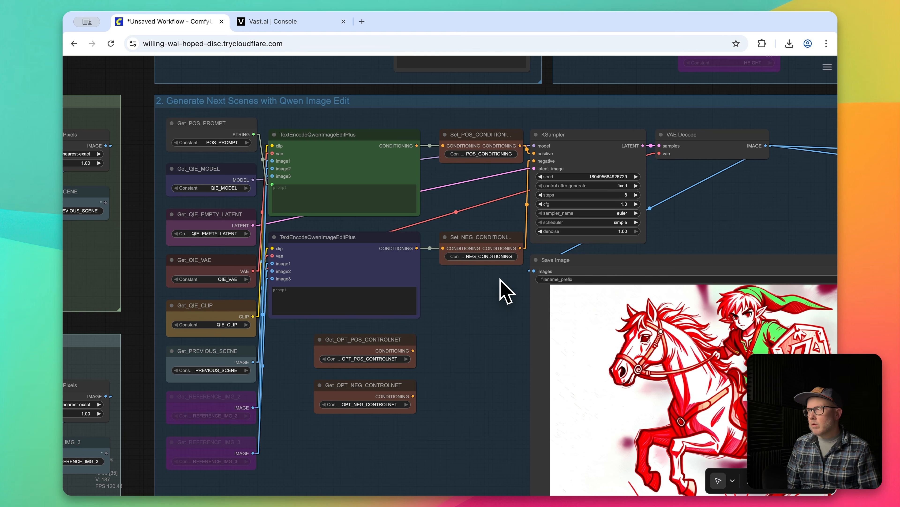
Enable the bypassed ControlNet (Optional) group and load the pasted anime face closeup into its Load Image node.
{"action": "scroll", "coordinate": [500, 281], "scroll_direction": "up", "scroll_amount": 10}
{"action": "scroll", "coordinate": [500, 281], "scroll_direction": "right", "scroll_amount": 8}
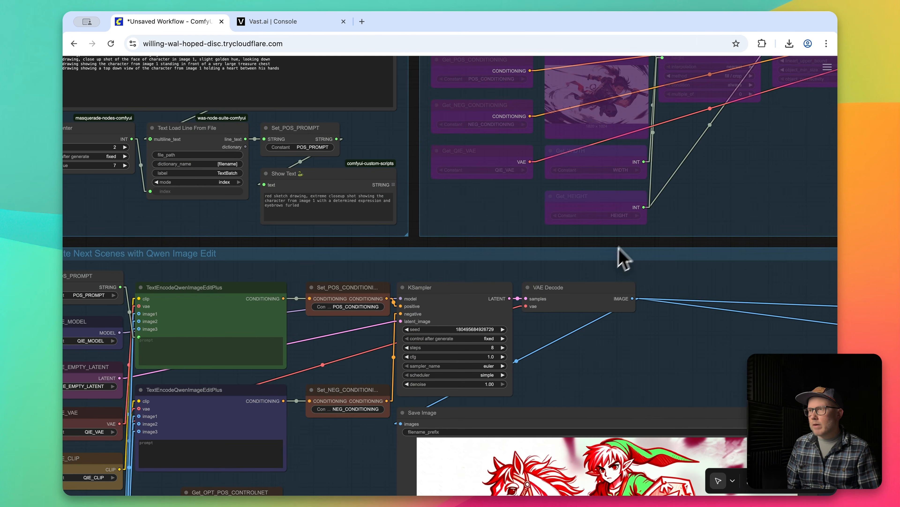
{"action": "scroll", "coordinate": [625, 255], "scroll_direction": "up", "scroll_amount": 8}
{"action": "scroll", "coordinate": [625, 255], "scroll_direction": "right", "scroll_amount": 4}
{"action": "scroll", "coordinate": [432, 125], "scroll_direction": "right", "scroll_amount": 10}
{"action": "scroll", "coordinate": [432, 124], "scroll_direction": "down", "scroll_amount": 1}
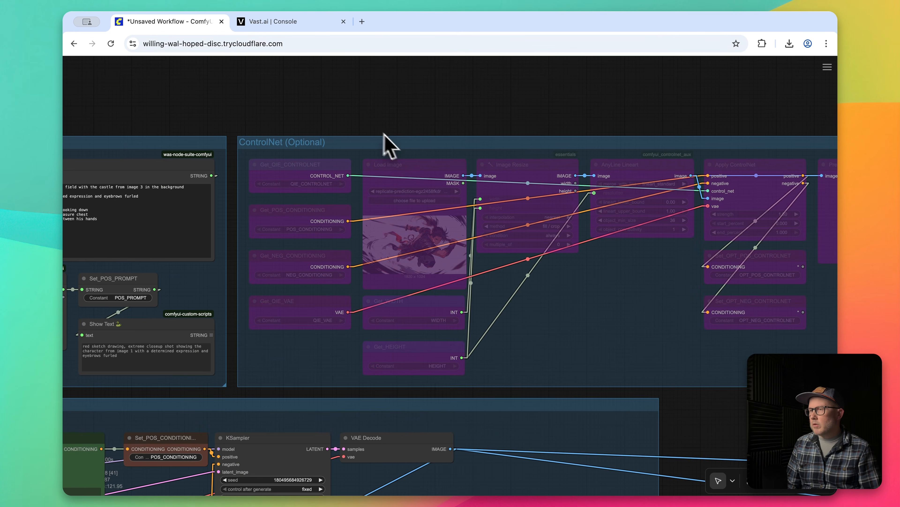
{"action": "left_click_drag", "start_coordinate": [305, 123], "coordinate": [279, 124]}
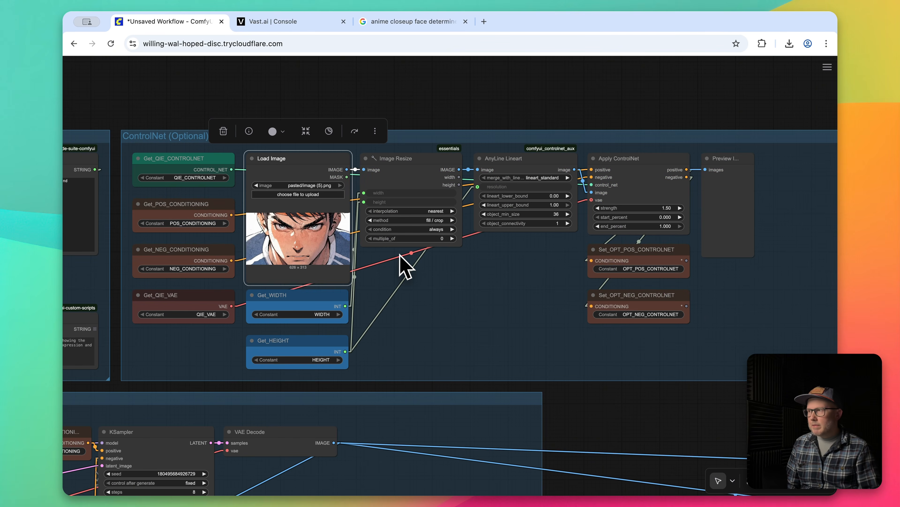
Examine how the Apply ControlNet node passes its outputs to the Set_OPT_POS_CONTROLNET and Set_OPT_NEG_CONTROLNET nodes.
{"action": "left_click_drag", "start_coordinate": [407, 388], "coordinate": [652, 239]}
{"action": "left_click_drag", "start_coordinate": [376, 242], "coordinate": [668, 158]}
{"action": "left_click_drag", "start_coordinate": [237, 286], "coordinate": [68, 307]}
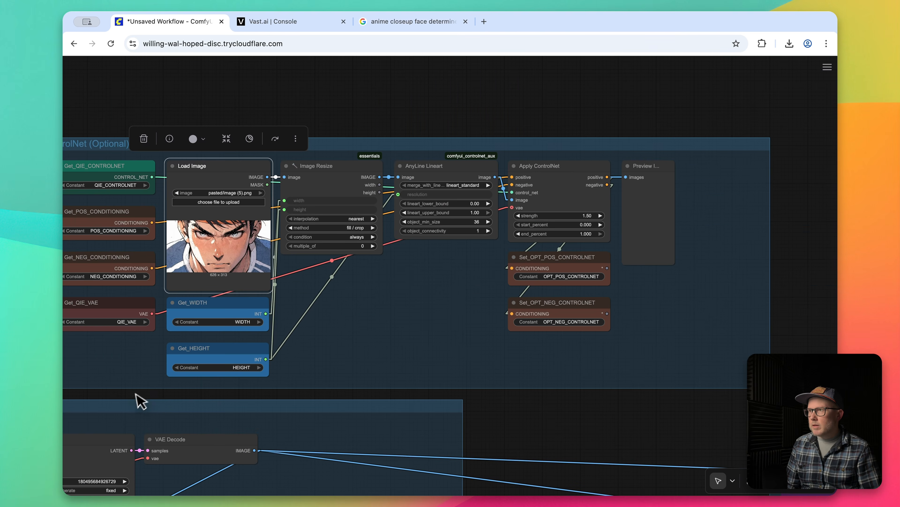
{"action": "left_click", "coordinate": [585, 258]}
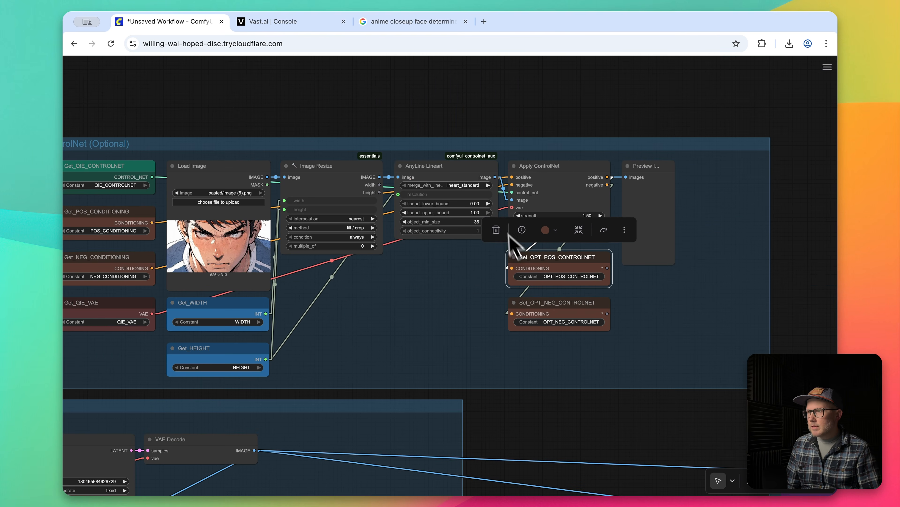
{"action": "left_click", "coordinate": [599, 191]}
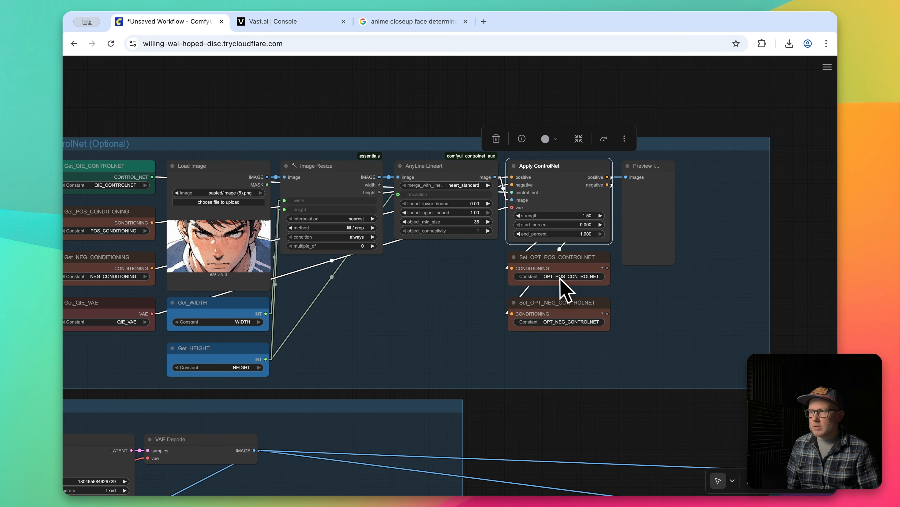
{"action": "left_click", "coordinate": [563, 318]}
{"action": "scroll", "coordinate": [532, 426], "scroll_direction": "down", "scroll_amount": 10}
{"action": "scroll", "coordinate": [532, 426], "scroll_direction": "left", "scroll_amount": 8}
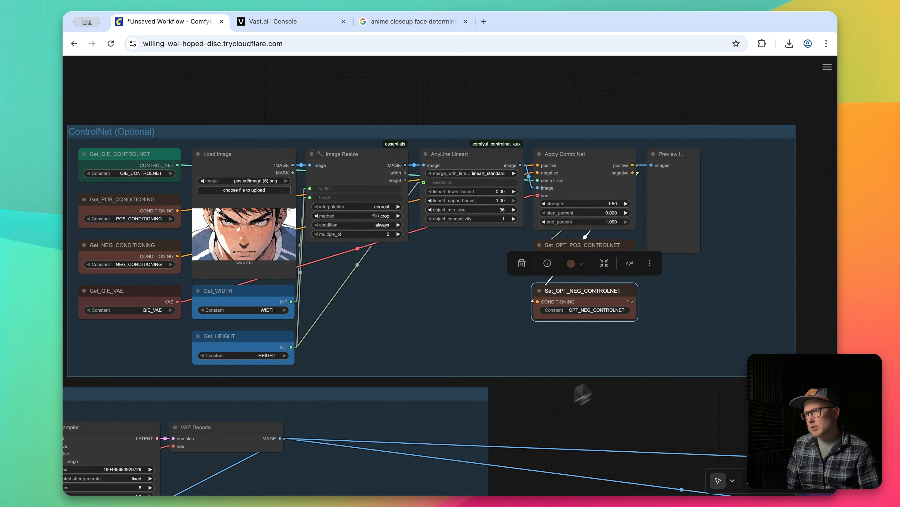
Connect Get_OPT_POS_CONTROLNET to the KSampler's positive input and Get_OPT_NEG_CONTROLNET to its negative input.
{"action": "left_click_drag", "start_coordinate": [204, 181], "coordinate": [516, 108]}
{"action": "left_click_drag", "start_coordinate": [395, 368], "coordinate": [521, 173]}
{"action": "left_click_drag", "start_coordinate": [395, 413], "coordinate": [527, 178]}
{"action": "left_click", "coordinate": [371, 369]}
{"action": "left_click", "coordinate": [378, 418]}
{"action": "left_click", "coordinate": [472, 416]}
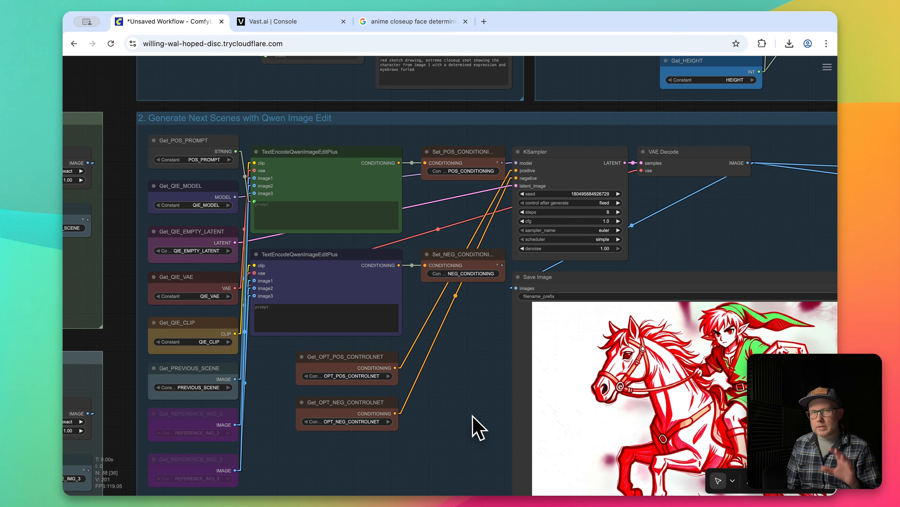
Switch the Get_PREVIOUS_SCENE node in the scene generation group back to the REFERENCE_IMG_1 constant.
{"action": "scroll", "coordinate": [475, 417], "scroll_direction": "left", "scroll_amount": 10}
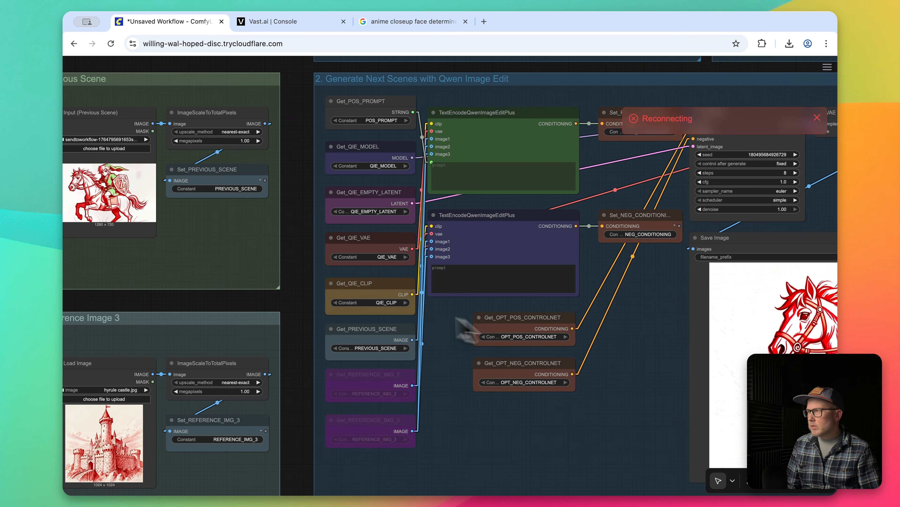
{"action": "scroll", "coordinate": [301, 306], "scroll_direction": "left", "scroll_amount": 6}
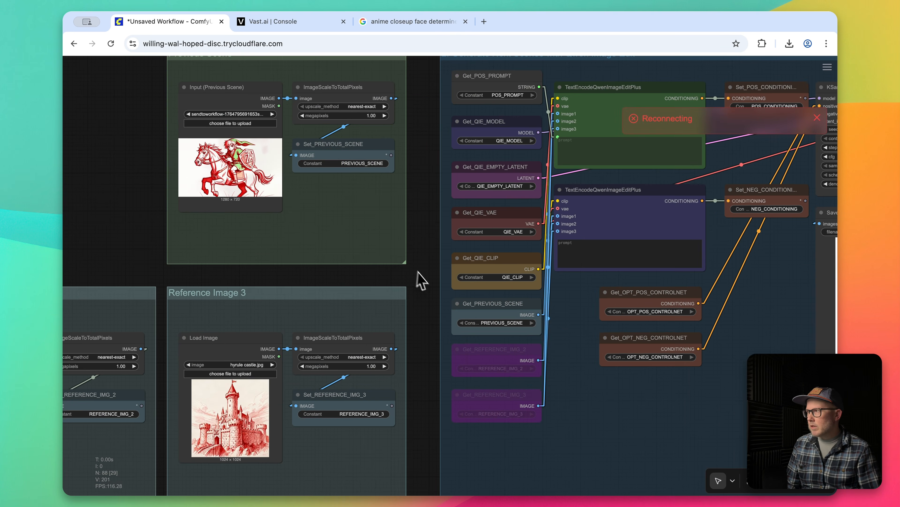
{"action": "left_click", "coordinate": [501, 322]}
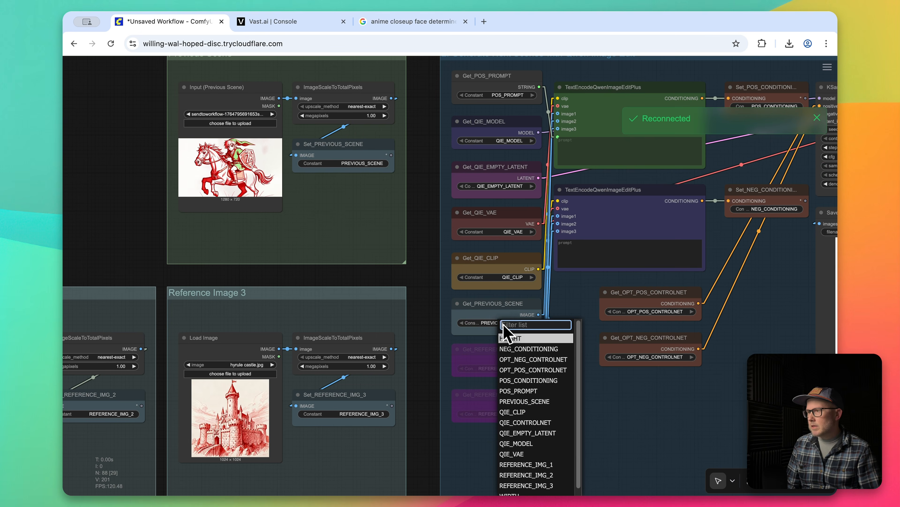
{"action": "left_click", "coordinate": [542, 464]}
Run the workflow with the ControlNet conditioning and compare the generated face closeup with the ControlNet source image.
{"action": "left_click_drag", "start_coordinate": [408, 288], "coordinate": [812, 182]}
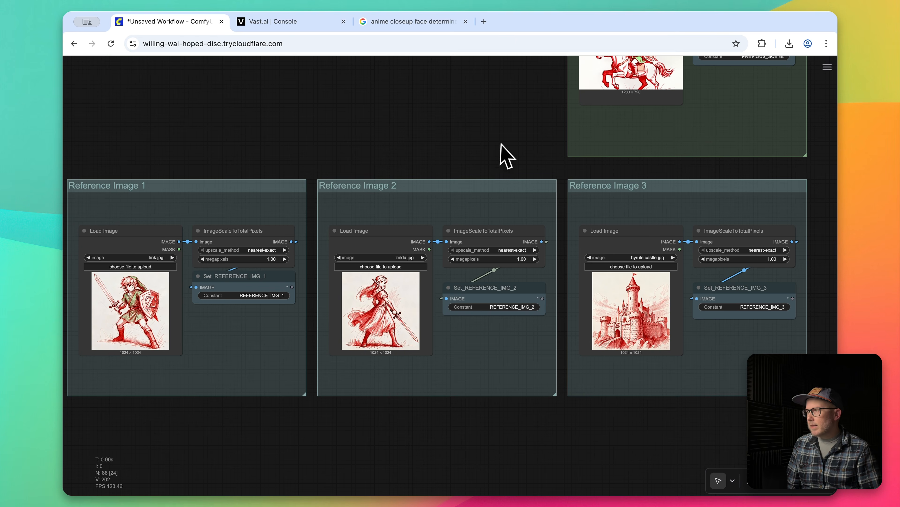
{"action": "left_click_drag", "start_coordinate": [524, 149], "coordinate": [284, 147]}
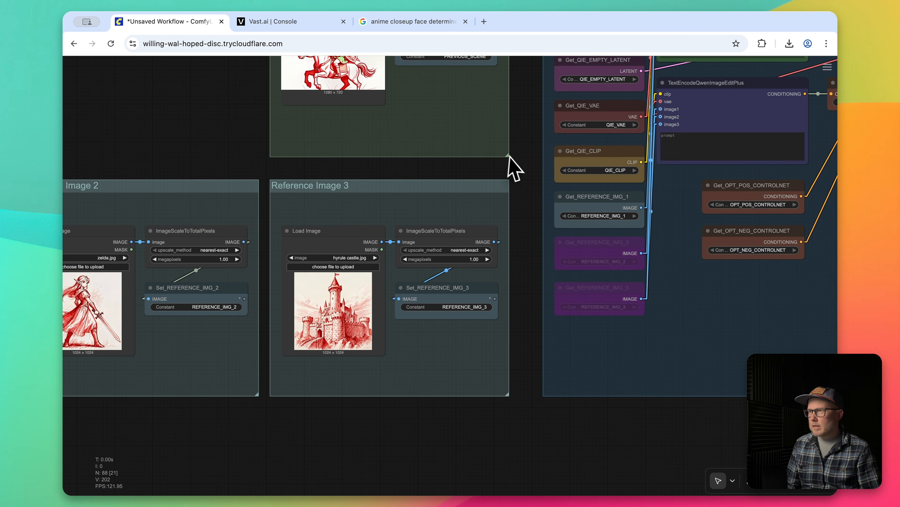
{"action": "left_click_drag", "start_coordinate": [526, 147], "coordinate": [187, 358]}
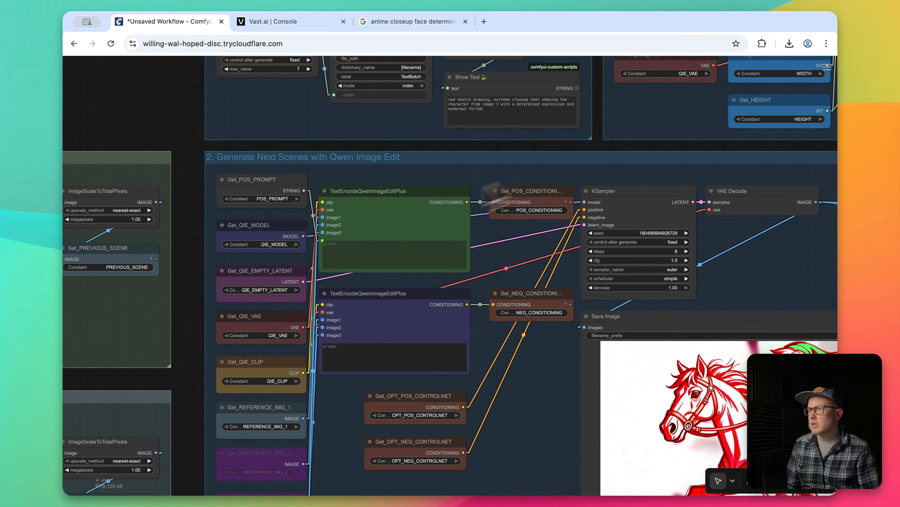
{"action": "left_click_drag", "start_coordinate": [615, 144], "coordinate": [211, 288]}
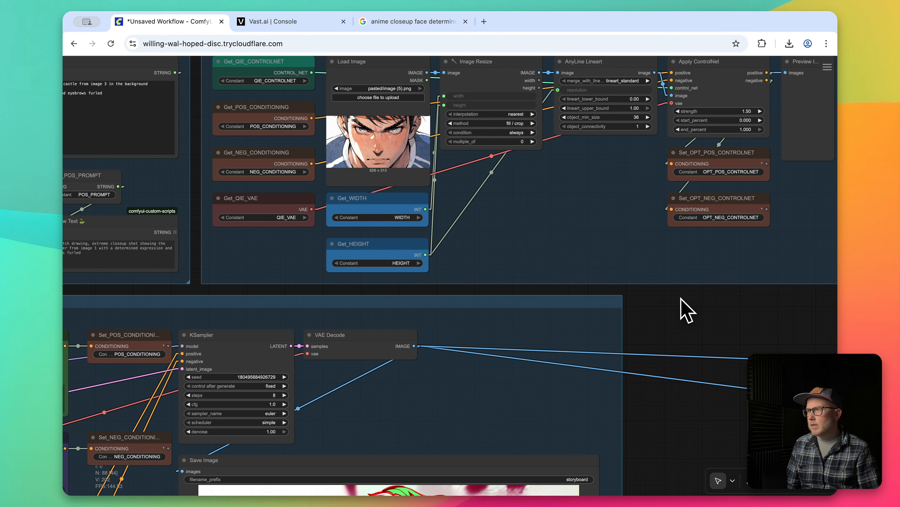
{"action": "key", "text": "ctrl+Return"}
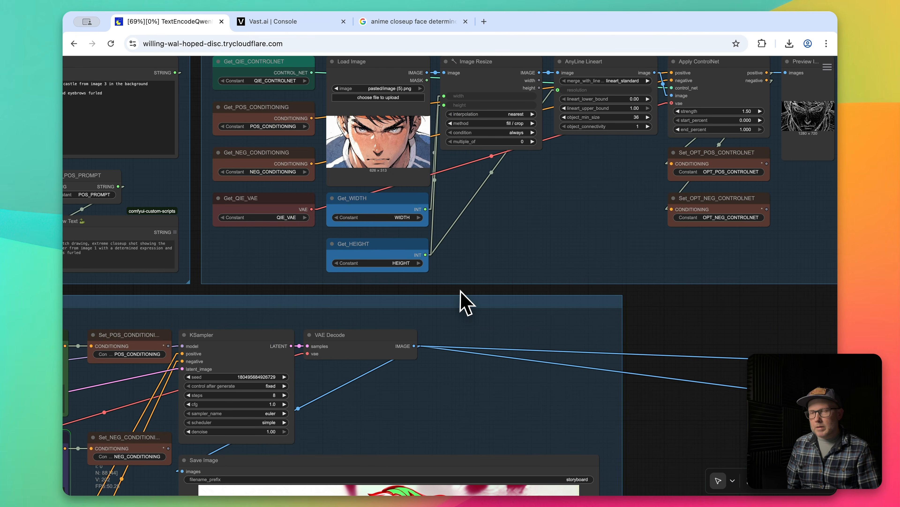
{"action": "scroll", "coordinate": [627, 357], "scroll_direction": "down", "scroll_amount": 5}
{"action": "scroll", "coordinate": [622, 390], "scroll_direction": "up", "scroll_amount": 3}
{"action": "scroll", "coordinate": [622, 390], "scroll_direction": "right", "scroll_amount": 2}
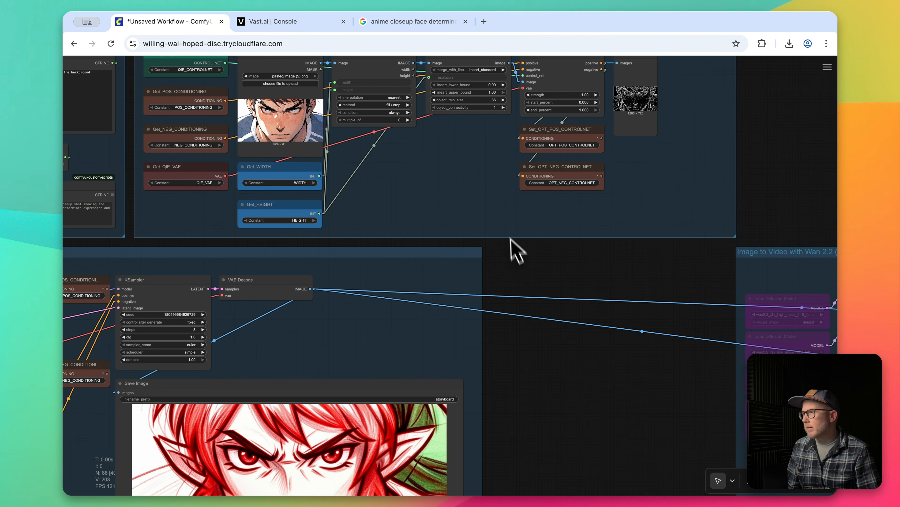
{"action": "left_click_drag", "start_coordinate": [528, 274], "coordinate": [558, 243]}
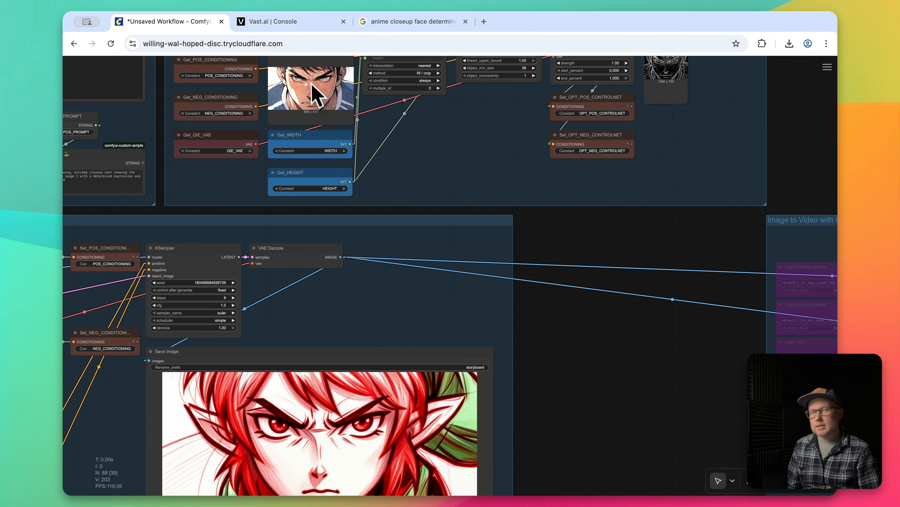
{"action": "left_click_drag", "start_coordinate": [604, 362], "coordinate": [651, 253]}
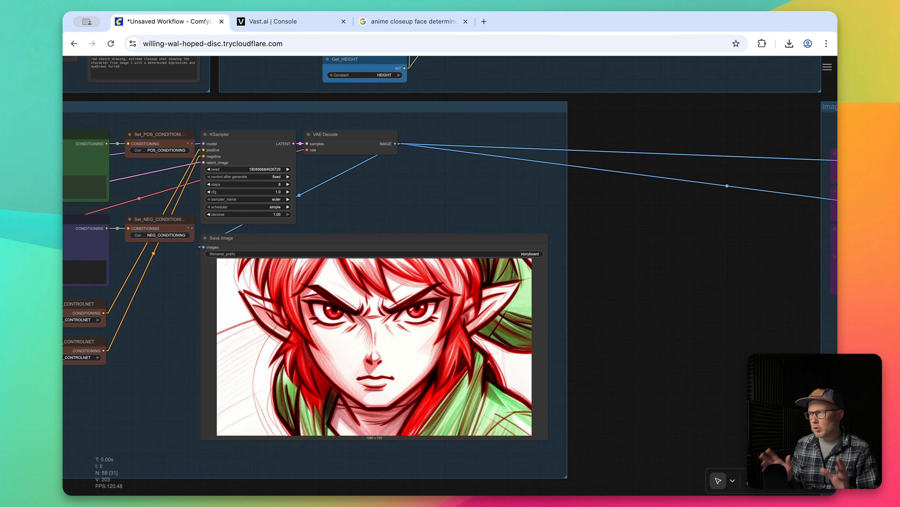
Set the Incrementer's seed to 3 to choose the prompt about entering a dungeon holding a torch.
{"action": "left_click_drag", "start_coordinate": [626, 299], "coordinate": [747, 294]}
{"action": "left_click_drag", "start_coordinate": [210, 92], "coordinate": [359, 102]}
{"action": "left_click_drag", "start_coordinate": [132, 90], "coordinate": [290, 276]}
{"action": "scroll", "coordinate": [419, 119], "scroll_direction": "up", "scroll_amount": 2}
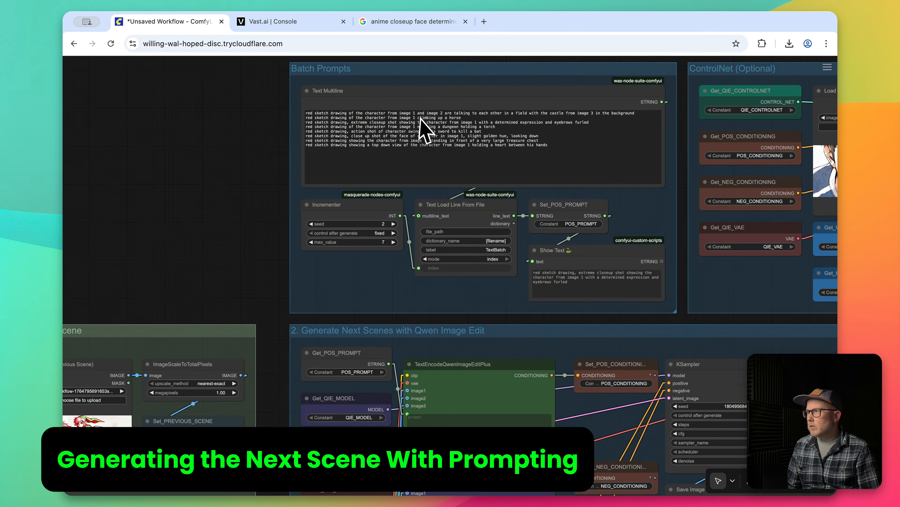
{"action": "scroll", "coordinate": [420, 120], "scroll_direction": "up", "scroll_amount": 2}
{"action": "triple_click", "coordinate": [308, 129]}
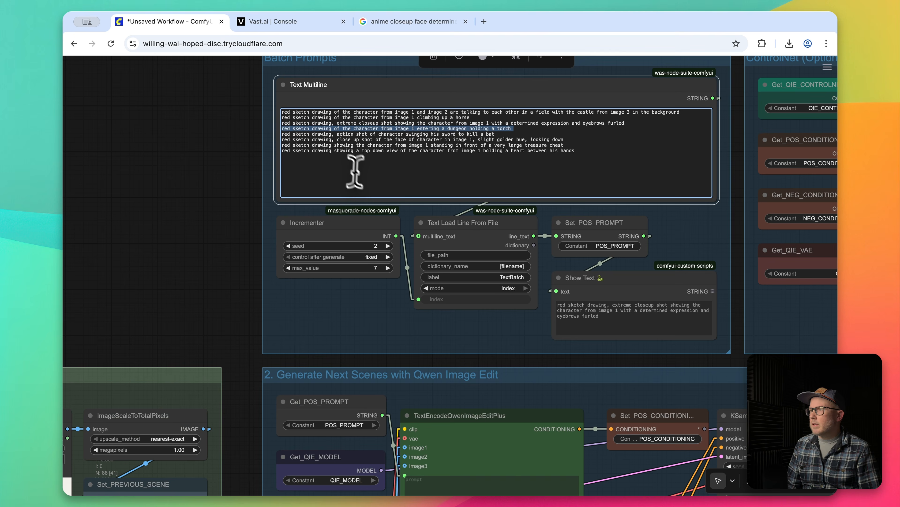
{"action": "left_click", "coordinate": [388, 245]}
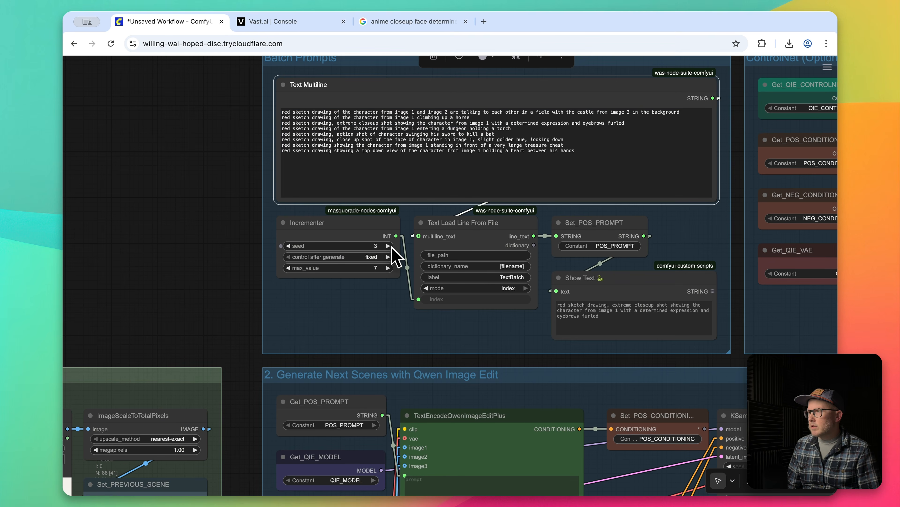
Bypass all nodes in the ControlNet (Optional) group.
{"action": "left_click_drag", "start_coordinate": [235, 315], "coordinate": [237, 130]}
{"action": "left_click_drag", "start_coordinate": [253, 176], "coordinate": [308, 24]}
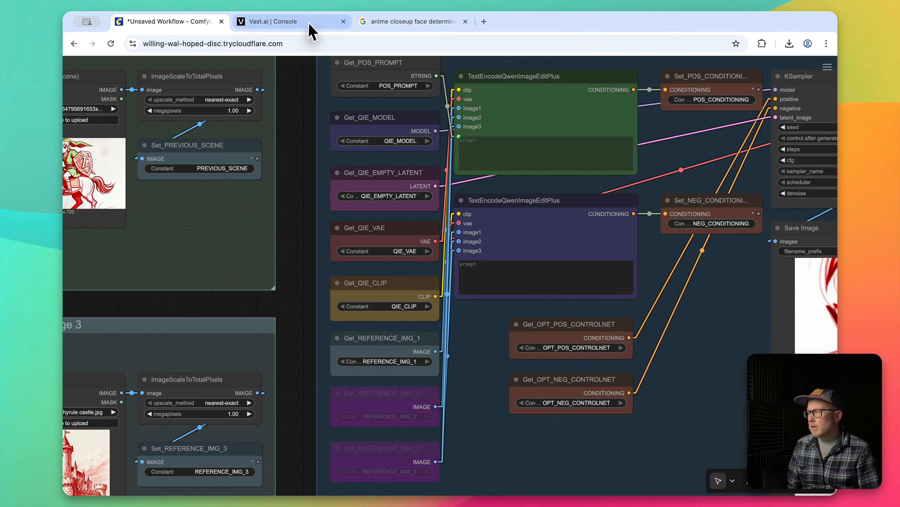
{"action": "left_click_drag", "start_coordinate": [305, 312], "coordinate": [610, 136]}
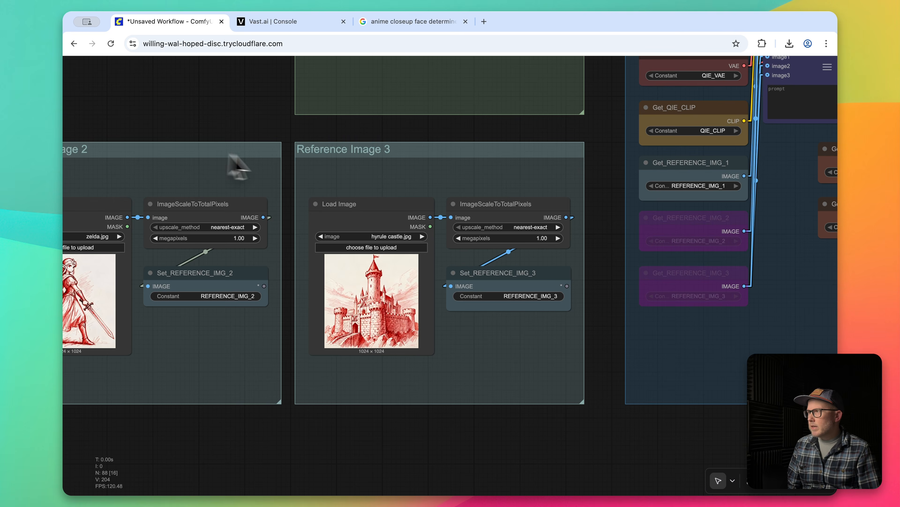
{"action": "left_click_drag", "start_coordinate": [445, 138], "coordinate": [166, 282]}
{"action": "left_click_drag", "start_coordinate": [319, 196], "coordinate": [161, 397]}
{"action": "left_click_drag", "start_coordinate": [550, 197], "coordinate": [83, 314]}
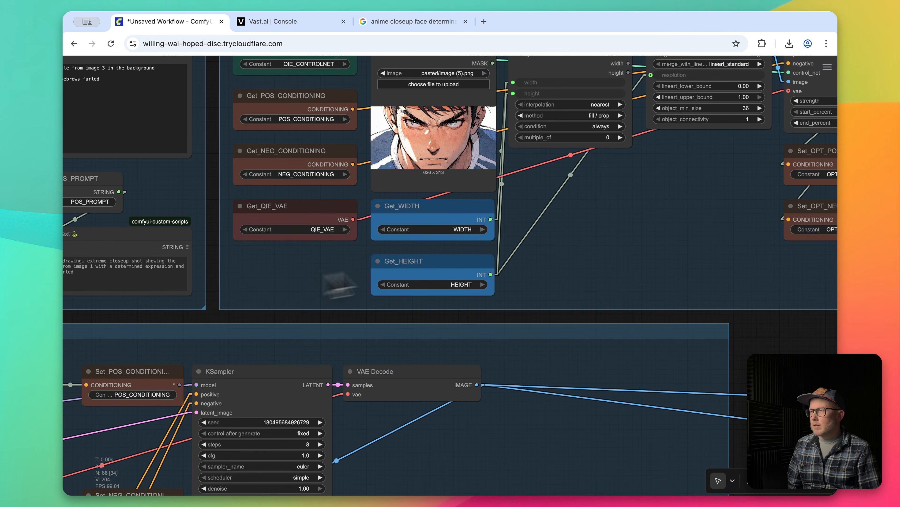
{"action": "scroll", "coordinate": [496, 245], "scroll_direction": "down", "scroll_amount": 3}
{"action": "left_click_drag", "start_coordinate": [748, 295], "coordinate": [578, 373]}
{"action": "left_click_drag", "start_coordinate": [800, 346], "coordinate": [165, 144]}
{"action": "key", "text": "ctrl+b"}
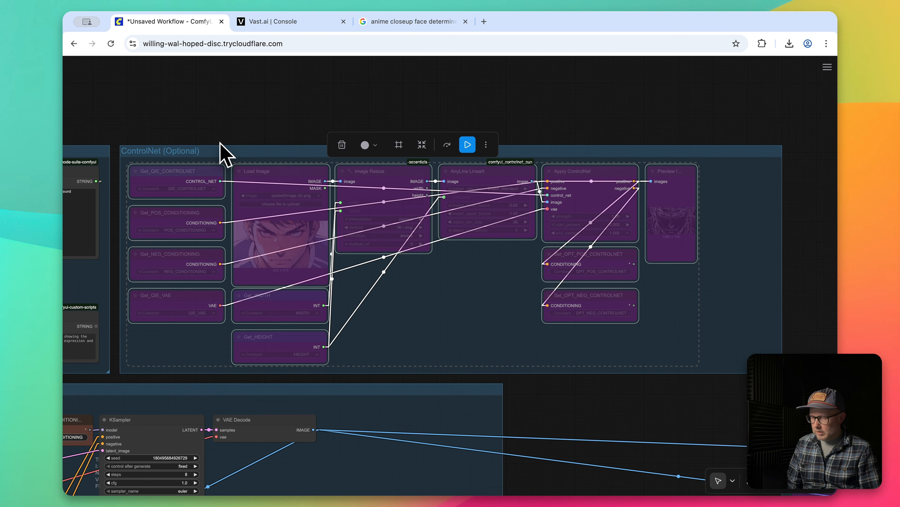
{"action": "left_click", "coordinate": [220, 133]}
Reconnect Set_POS_CONDITIONING to the KSampler's positive input and Set_NEG_CONDITIONING to its negative input.
{"action": "left_click_drag", "start_coordinate": [104, 138], "coordinate": [365, 14]}
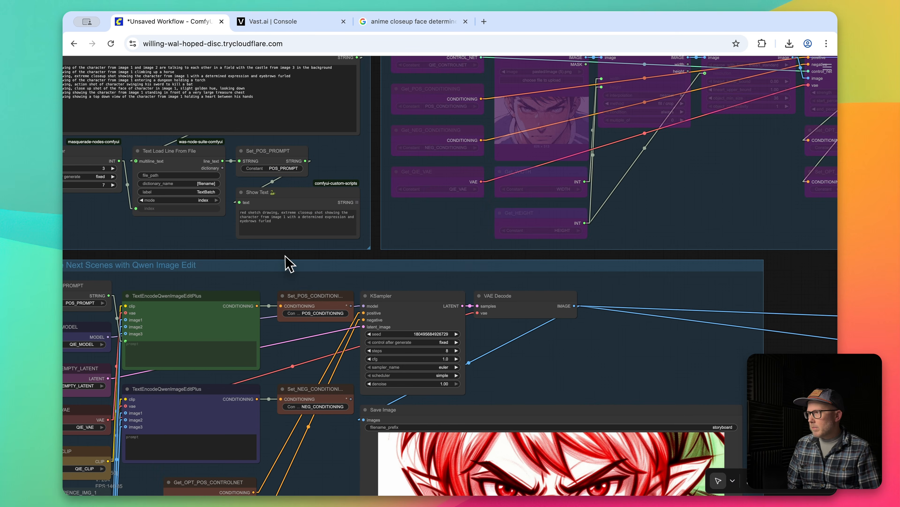
{"action": "left_click_drag", "start_coordinate": [286, 255], "coordinate": [335, 157]}
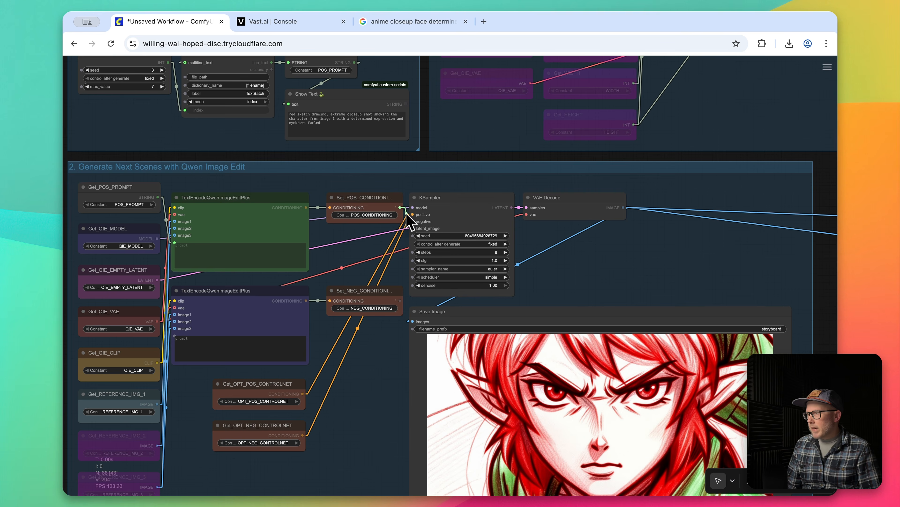
{"action": "left_click_drag", "start_coordinate": [399, 300], "coordinate": [413, 221]}
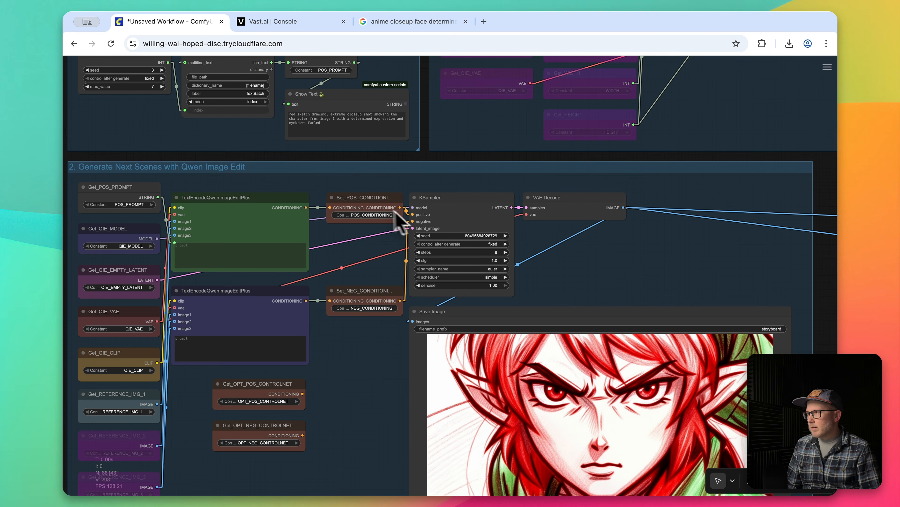
Run the workflow without ControlNet to generate the dungeon scene with the torch, and inspect the saved image.
{"action": "key", "text": "ctrl+Return"}
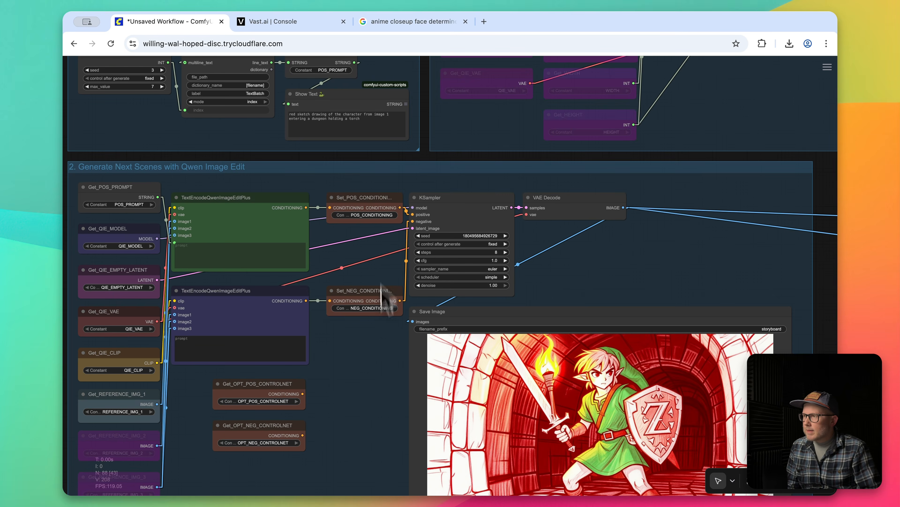
{"action": "left_click_drag", "start_coordinate": [381, 378], "coordinate": [375, 327]}
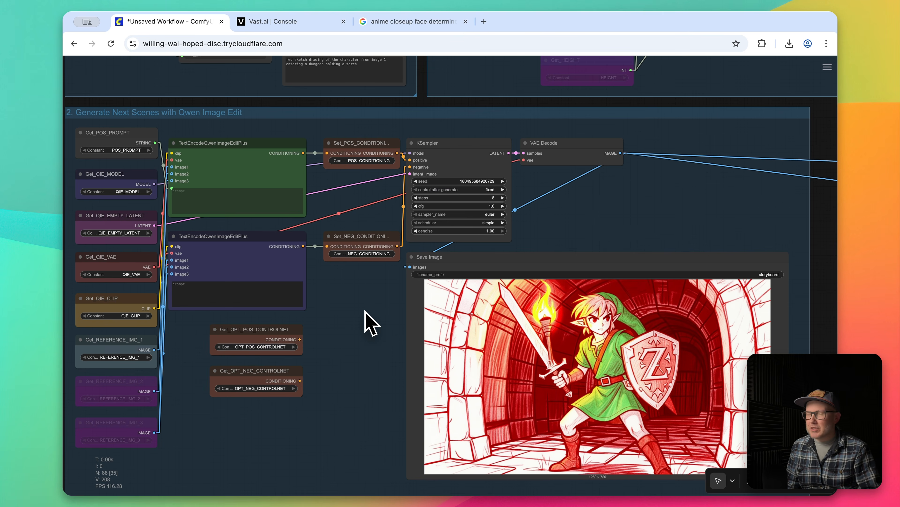
{"action": "scroll", "coordinate": [371, 322], "scroll_direction": "down", "scroll_amount": 2}
Send the generated dungeon image from the Save Image node to the current workflow as the Previous Scene input.
{"action": "left_click_drag", "start_coordinate": [358, 356], "coordinate": [436, 338]}
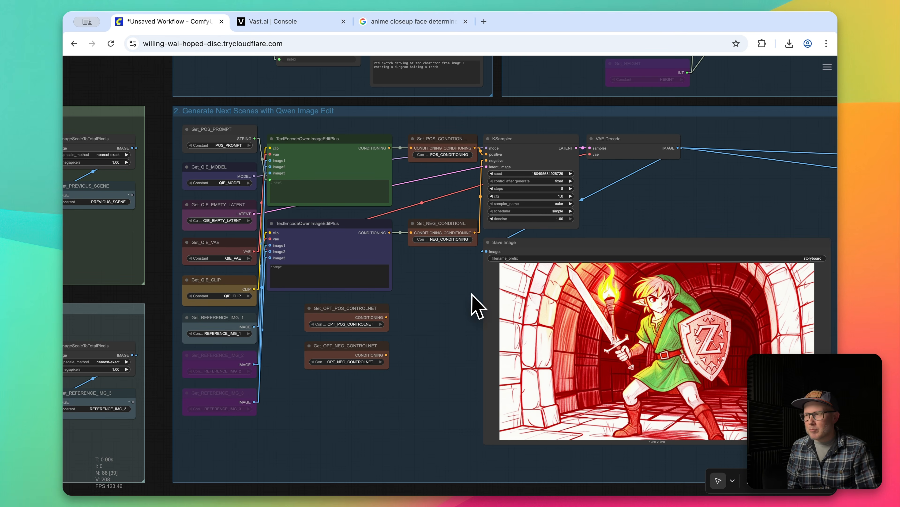
{"action": "left_click_drag", "start_coordinate": [450, 307], "coordinate": [552, 298]}
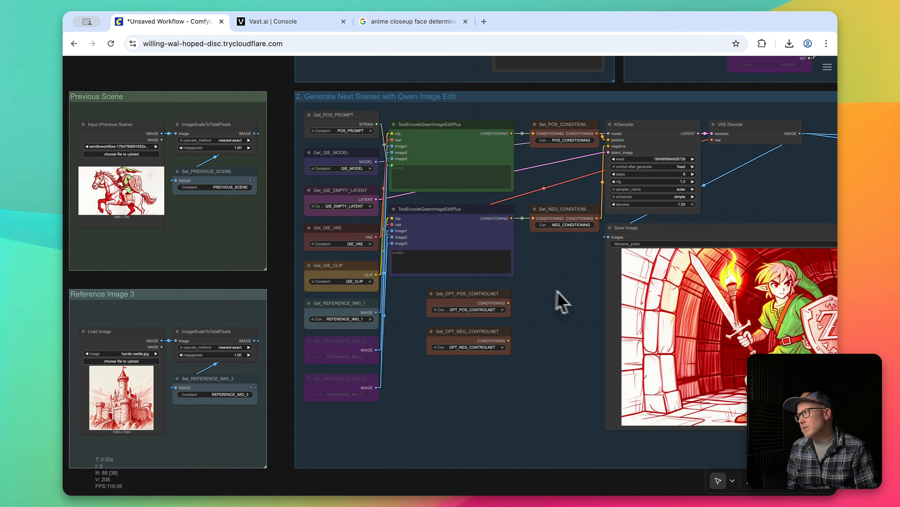
{"action": "right_click", "coordinate": [655, 294]}
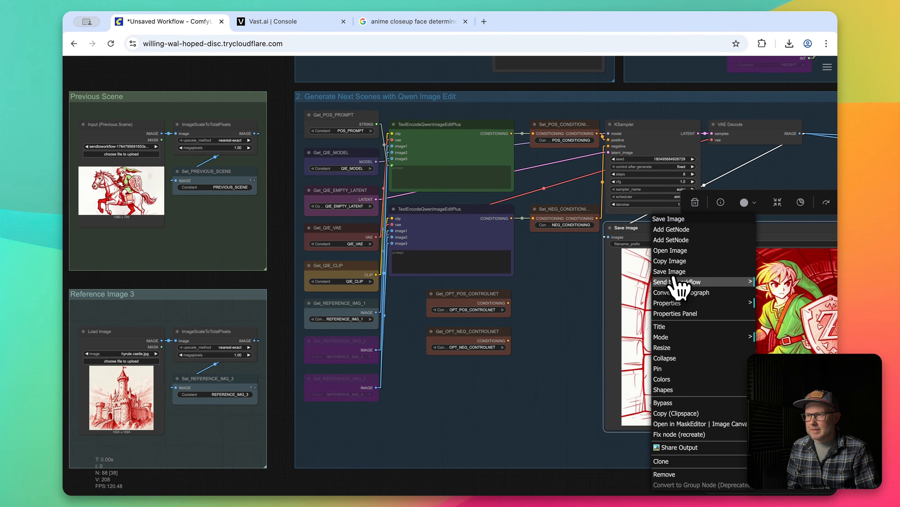
{"action": "mouse_move", "coordinate": [692, 284]}
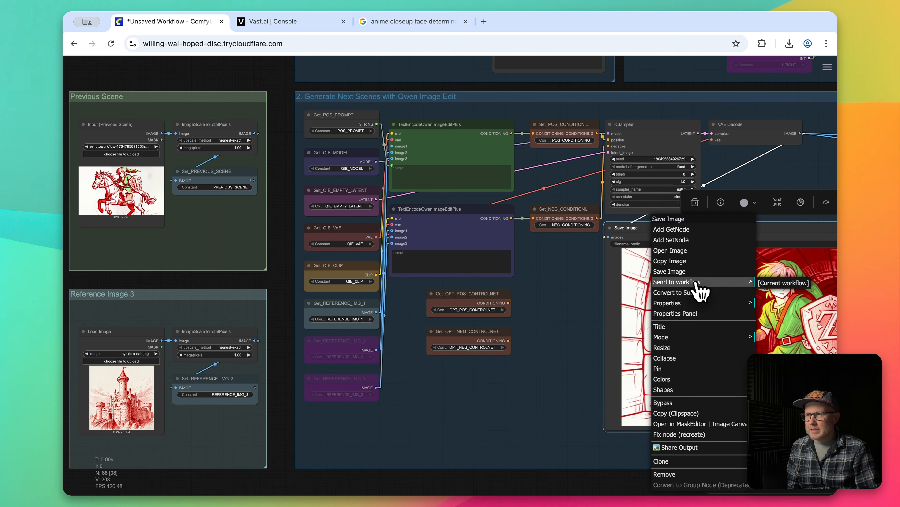
{"action": "left_click", "coordinate": [802, 284]}
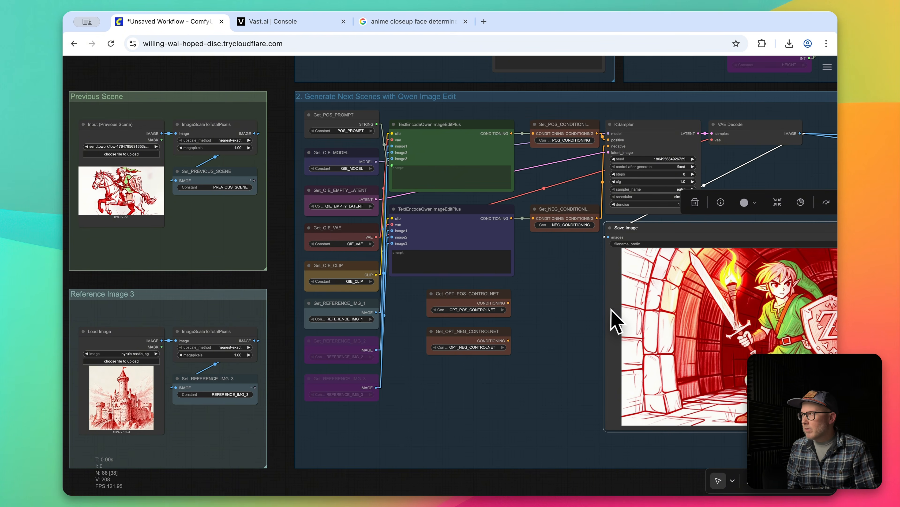
Switch the Get_REFERENCE_IMG_1 node to PREVIOUS_SCENE and run the workflow with the Incrementer's seed at 4 for the bat scene.
{"action": "left_click", "coordinate": [356, 320]}
{"action": "left_click", "coordinate": [424, 396]}
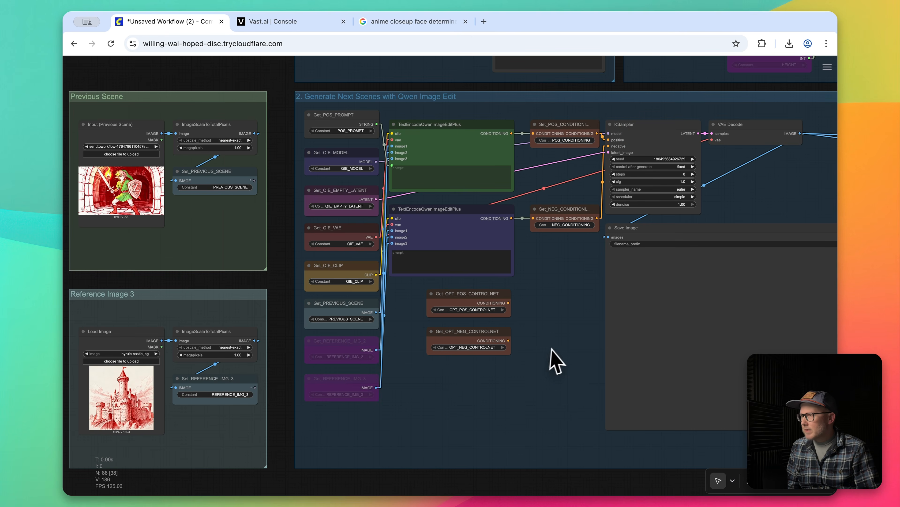
{"action": "left_click_drag", "start_coordinate": [267, 120], "coordinate": [283, 301]}
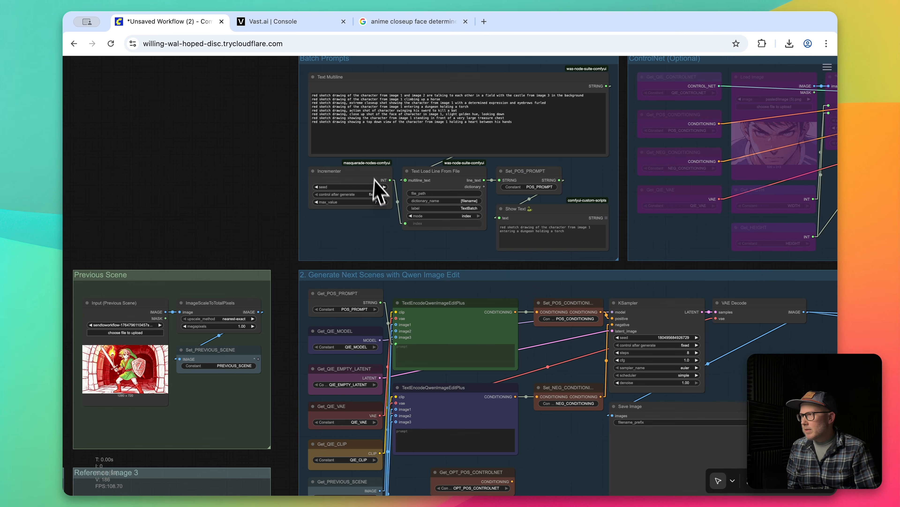
{"action": "key", "text": "ctrl+Return"}
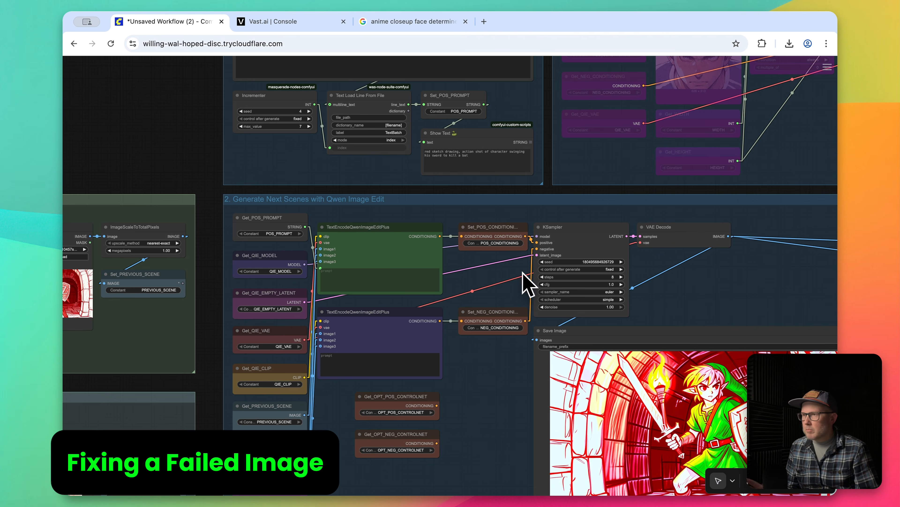
Set the KSampler's control after generate to randomize and rerun the bat scene with new seeds.
{"action": "left_click", "coordinate": [606, 269]}
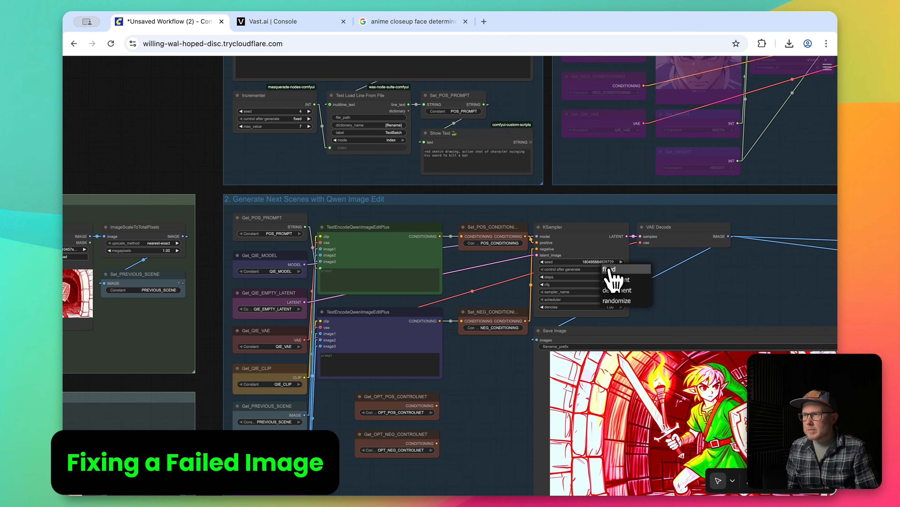
{"action": "left_click", "coordinate": [610, 301]}
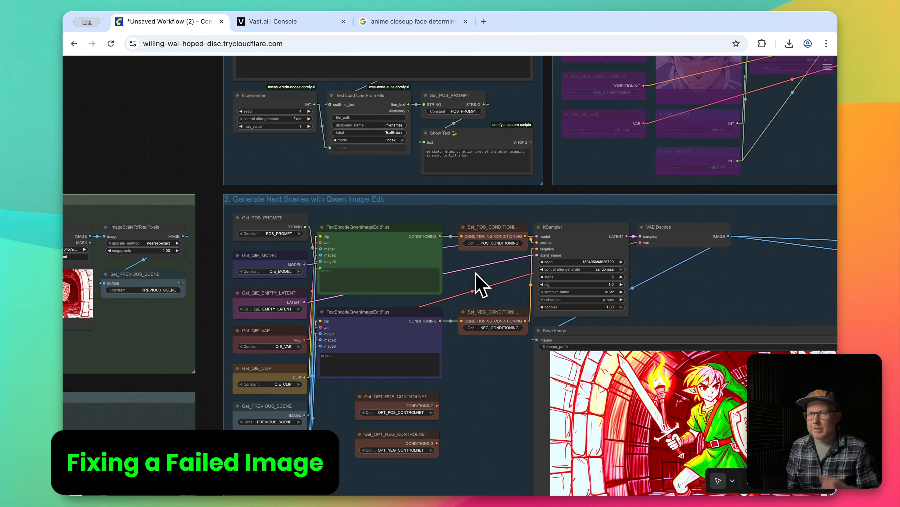
{"action": "key", "text": "ctrl+Return"}
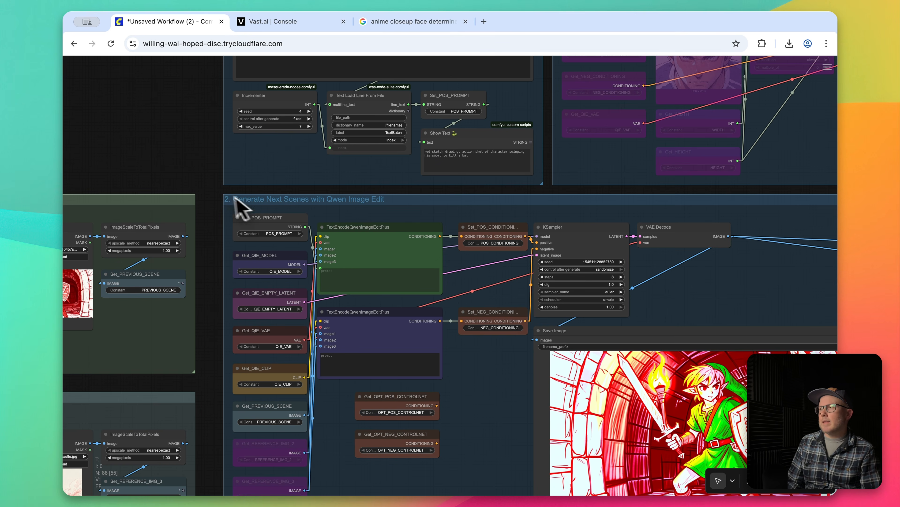
{"action": "left_click_drag", "start_coordinate": [218, 191], "coordinate": [173, 129]}
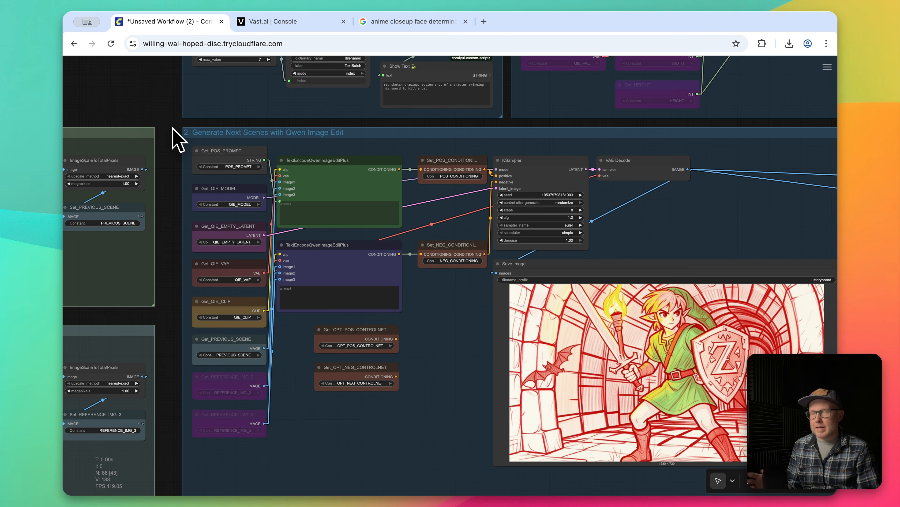
Check the batch prompt list and the Previous Scene input image used for the failed bat scene.
{"action": "left_click_drag", "start_coordinate": [413, 122], "coordinate": [491, 320]}
{"action": "left_click", "coordinate": [346, 142]}
{"action": "left_click_drag", "start_coordinate": [232, 227], "coordinate": [490, 117]}
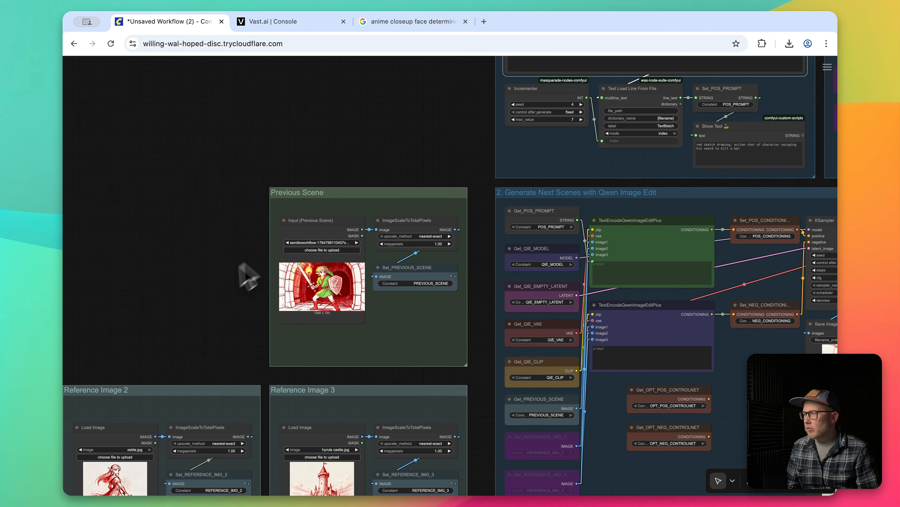
{"action": "left_click_drag", "start_coordinate": [238, 265], "coordinate": [440, 135]}
{"action": "left_click_drag", "start_coordinate": [473, 164], "coordinate": [305, 230]}
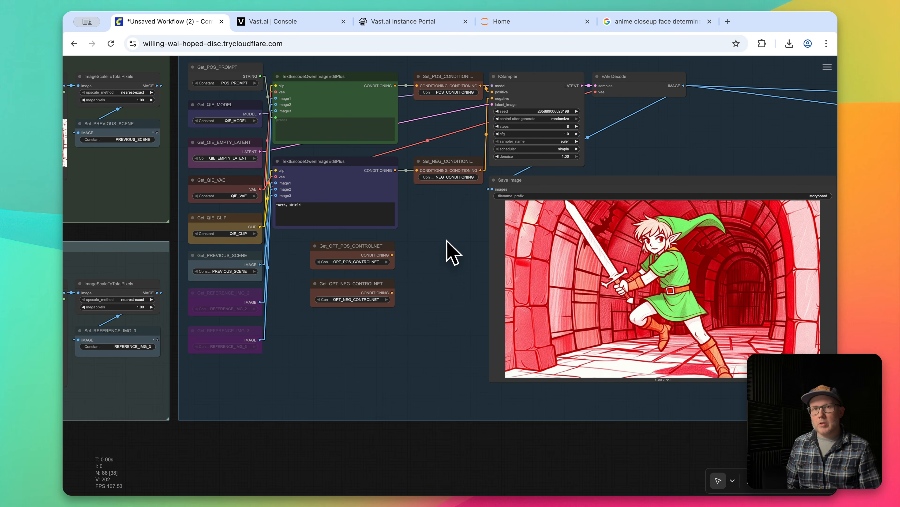
Review the sword-swinging scene, its negative prompt "torch, shield" and the reworded lines in the batch prompts.
{"action": "left_click_drag", "start_coordinate": [476, 253], "coordinate": [429, 242]}
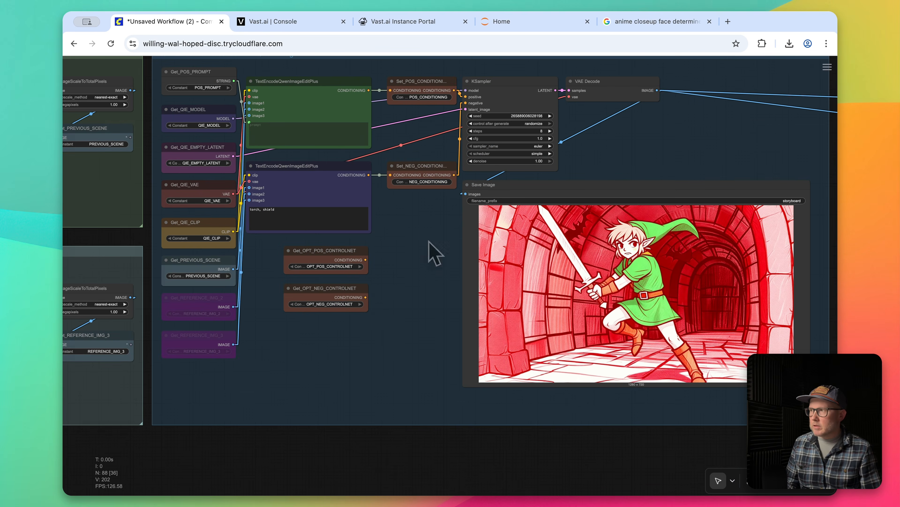
{"action": "left_click", "coordinate": [272, 207]}
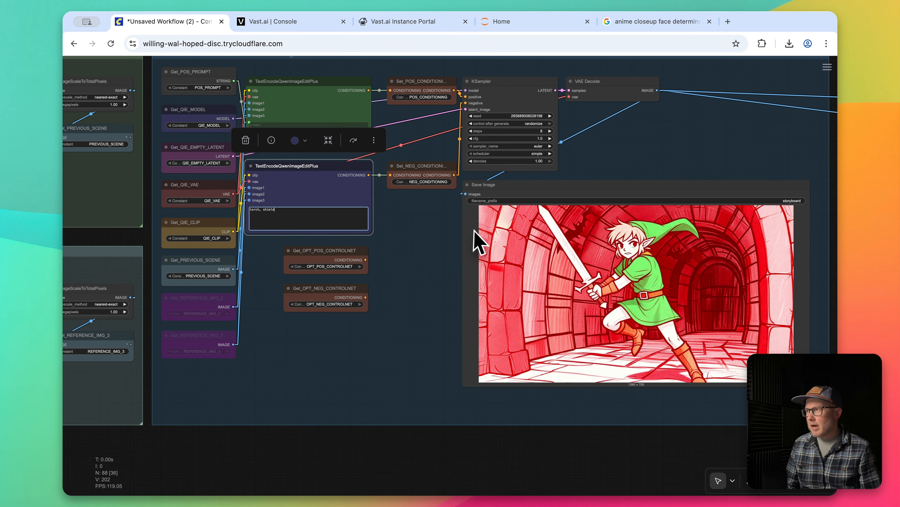
{"action": "left_click_drag", "start_coordinate": [442, 237], "coordinate": [383, 373]}
{"action": "scroll", "coordinate": [341, 224], "scroll_direction": "up", "scroll_amount": 5}
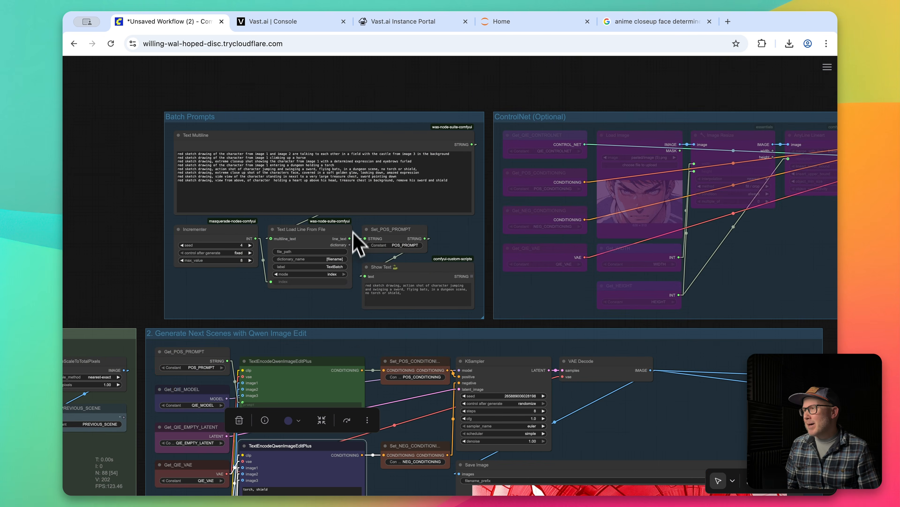
{"action": "scroll", "coordinate": [356, 245], "scroll_direction": "up", "scroll_amount": 4}
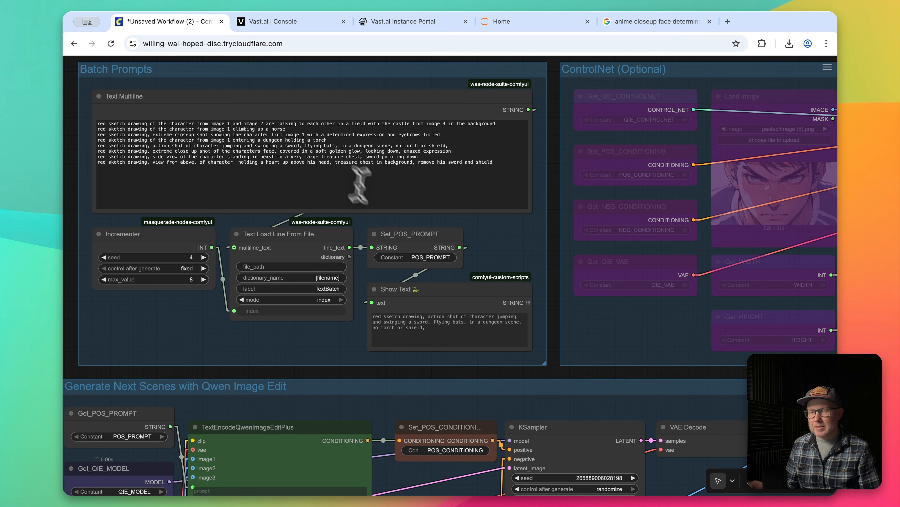
Look over the previous scene and the three reference images that feed the scene generation group.
{"action": "scroll", "coordinate": [450, 282], "scroll_direction": "down", "scroll_amount": 5}
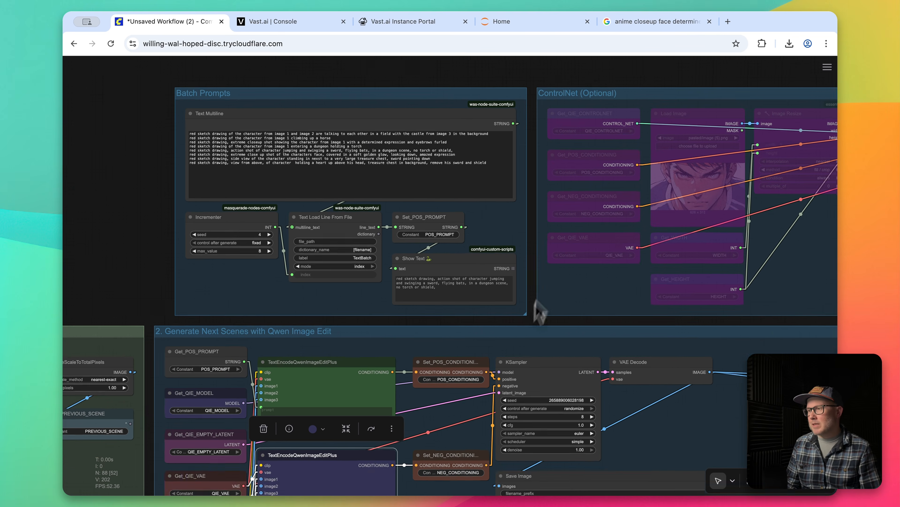
{"action": "left_click_drag", "start_coordinate": [536, 301], "coordinate": [682, 66]}
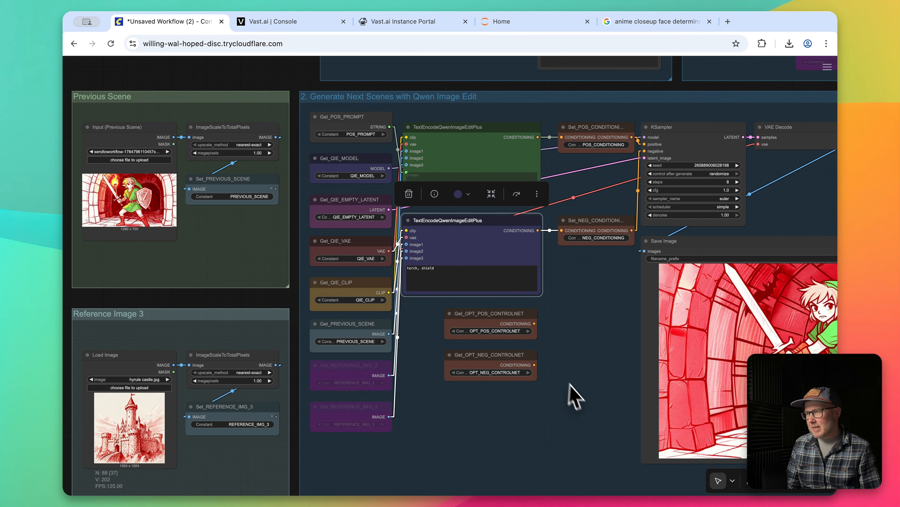
{"action": "left_click_drag", "start_coordinate": [593, 398], "coordinate": [841, 311]}
{"action": "left_click_drag", "start_coordinate": [83, 140], "coordinate": [290, 141]}
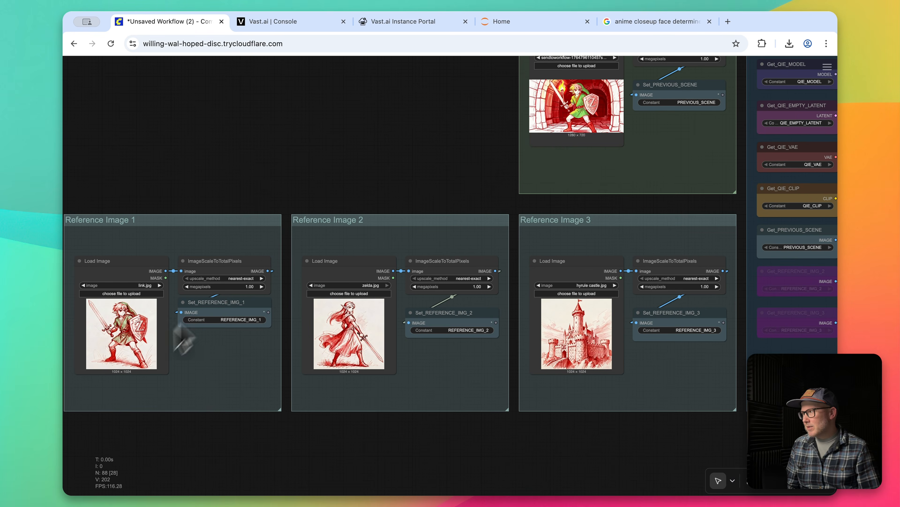
{"action": "left_click_drag", "start_coordinate": [755, 220], "coordinate": [191, 151]}
{"action": "left_click_drag", "start_coordinate": [462, 235], "coordinate": [347, 276]}
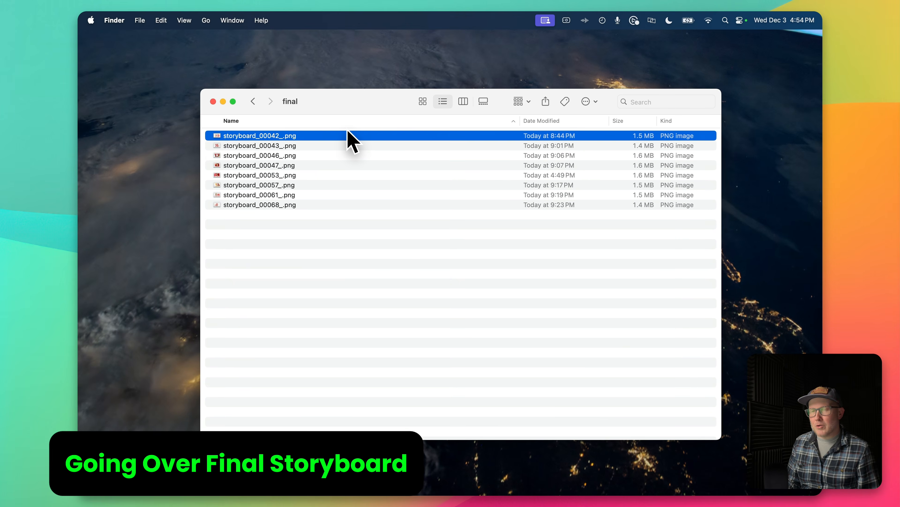
Preview the final storyboard images one after another, from storyboard_00042_.png through storyboard_00068_.png.
{"action": "key", "text": "space"}
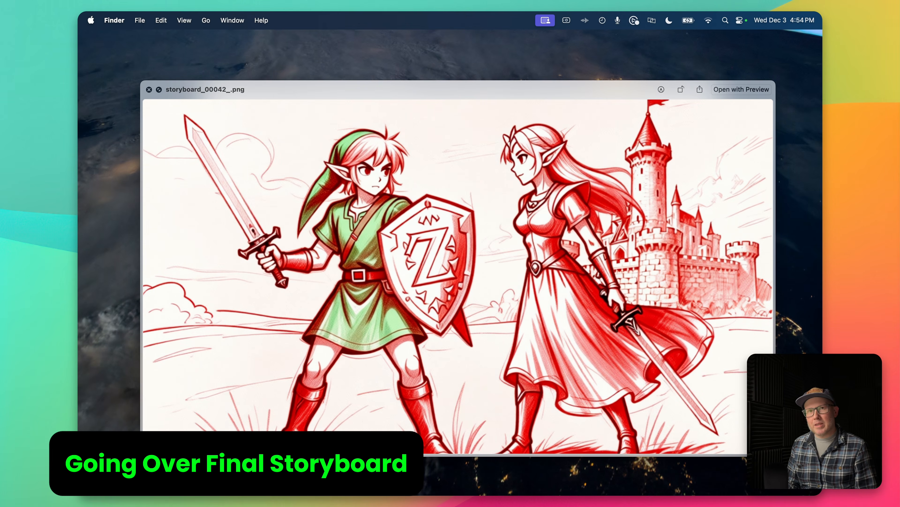
{"action": "key", "text": "Down"}
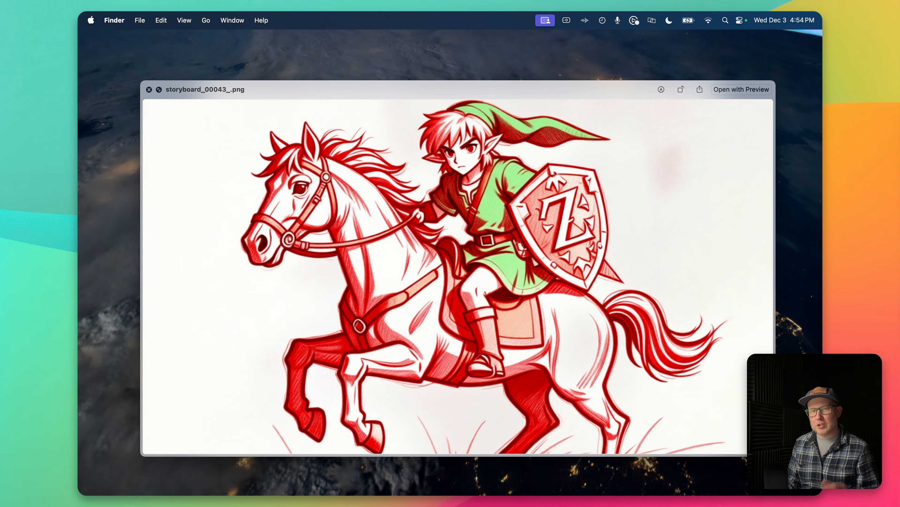
{"action": "key", "text": "Down"}
{"action": "key", "text": "Down"}
{"action": "key", "text": "Down"}
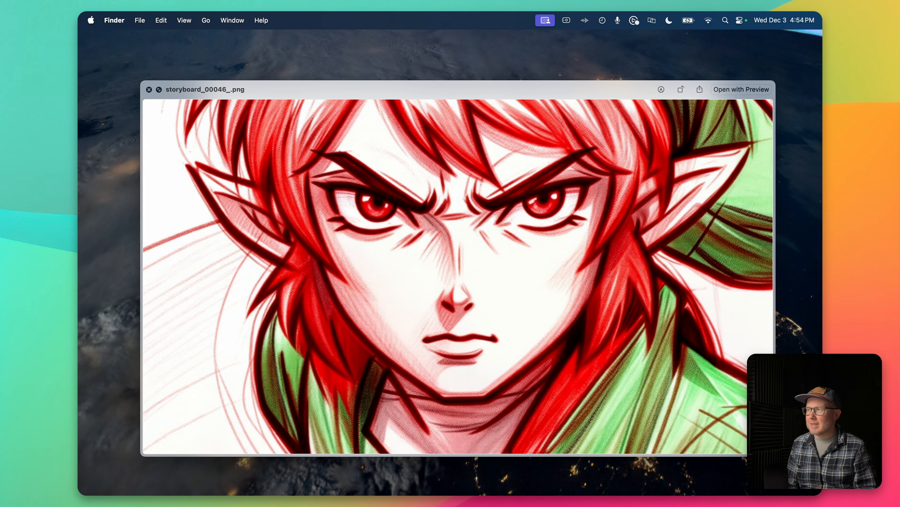
{"action": "key", "text": "Down"}
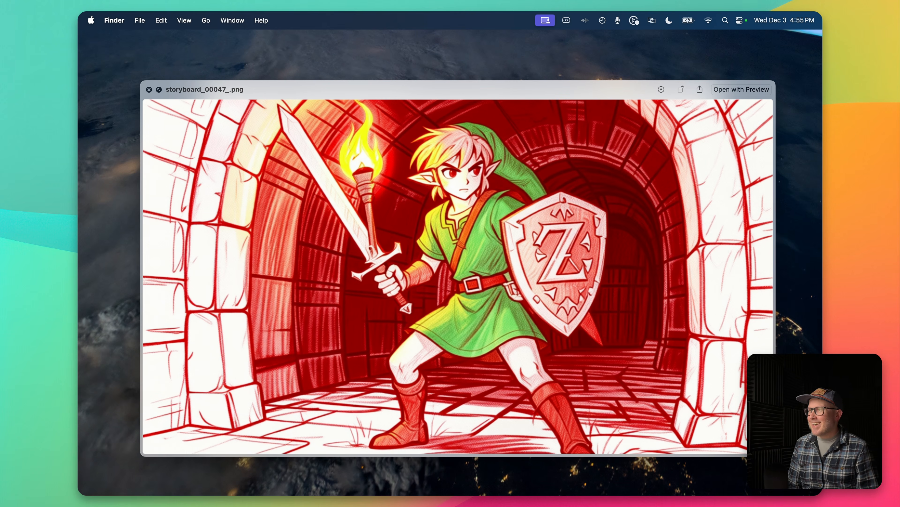
{"action": "key", "text": "Down"}
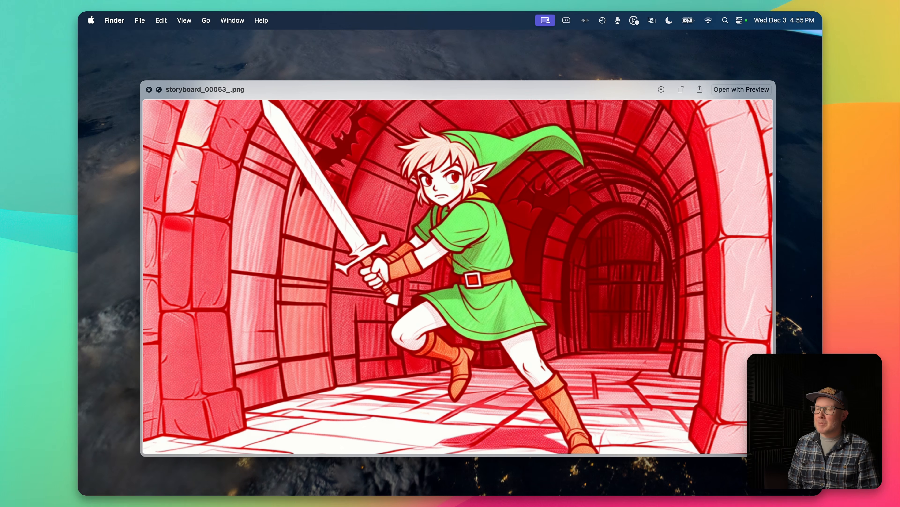
{"action": "key", "text": "Down"}
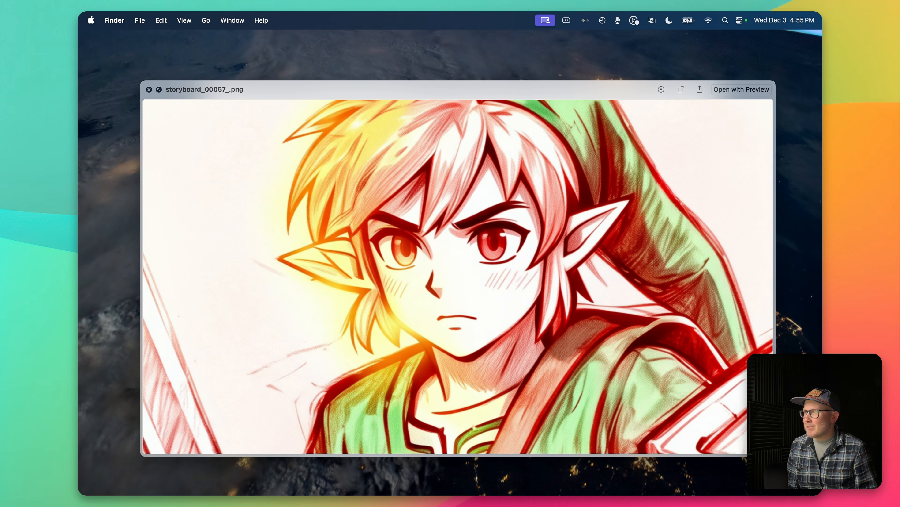
{"action": "key", "text": "Down"}
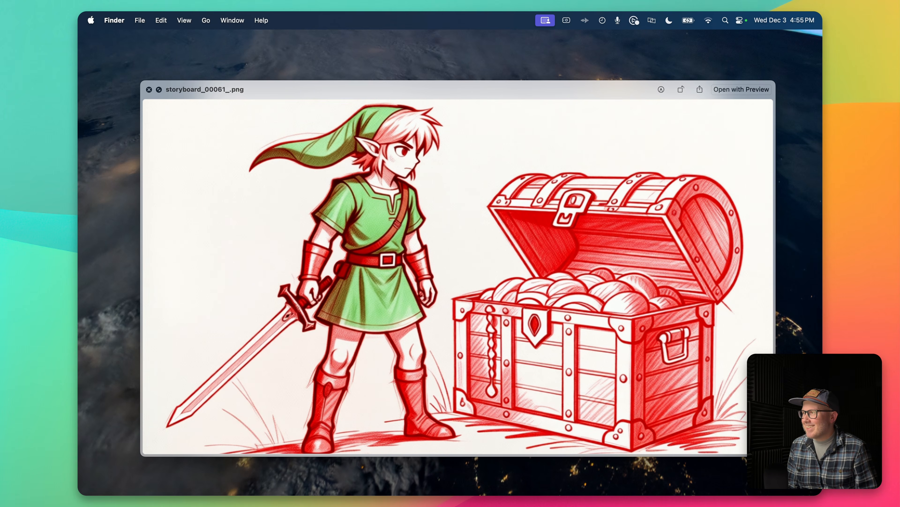
{"action": "key", "text": "Down"}
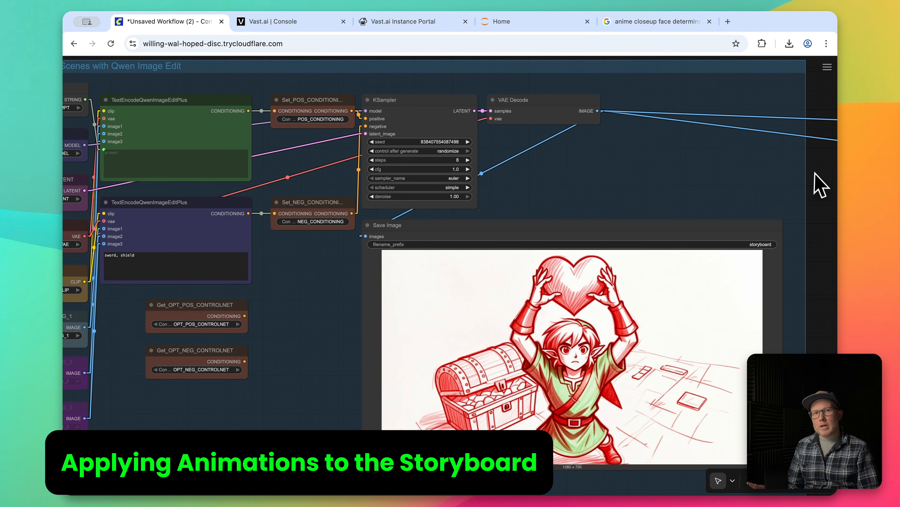
In ComfyUI, select all bypassed nodes in the Image to Video with Wan 2.2 group and enable them.
{"action": "left_click_drag", "start_coordinate": [827, 178], "coordinate": [404, 204]}
{"action": "scroll", "coordinate": [524, 220], "scroll_direction": "down", "scroll_amount": 1}
{"action": "left_click_drag", "start_coordinate": [596, 226], "coordinate": [304, 204]}
{"action": "left_click_drag", "start_coordinate": [351, 221], "coordinate": [177, 231]}
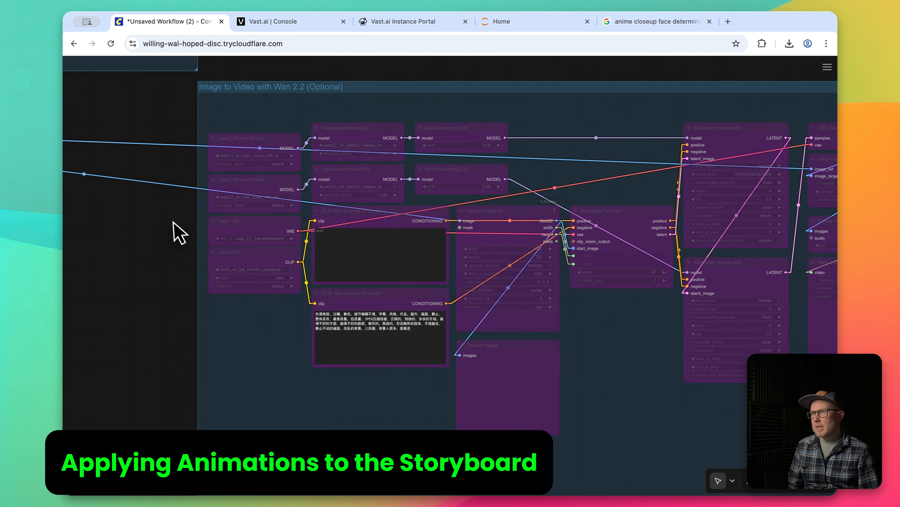
{"action": "scroll", "coordinate": [191, 233], "scroll_direction": "down", "scroll_amount": 2}
{"action": "left_click_drag", "start_coordinate": [239, 84], "coordinate": [812, 417]}
{"action": "scroll", "coordinate": [304, 213], "scroll_direction": "up", "scroll_amount": 5}
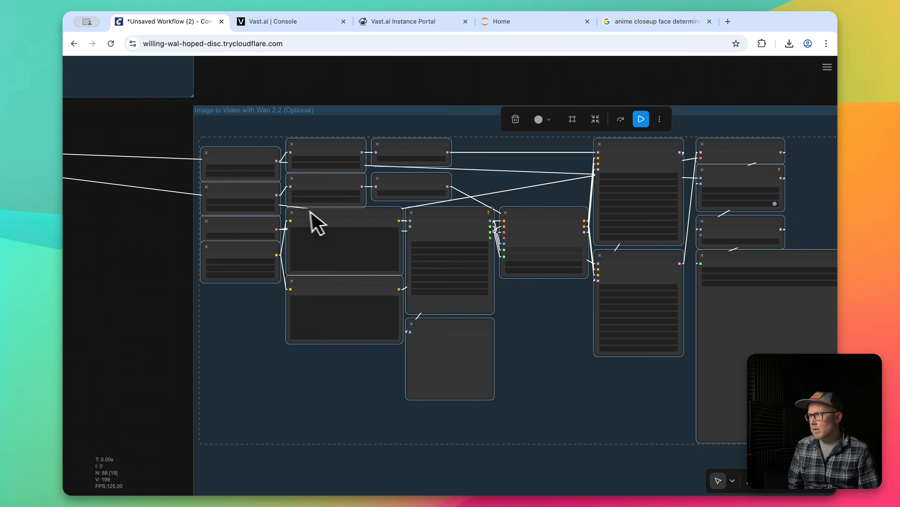
{"action": "left_click", "coordinate": [96, 277]}
{"action": "left_click_drag", "start_coordinate": [96, 278], "coordinate": [157, 295]}
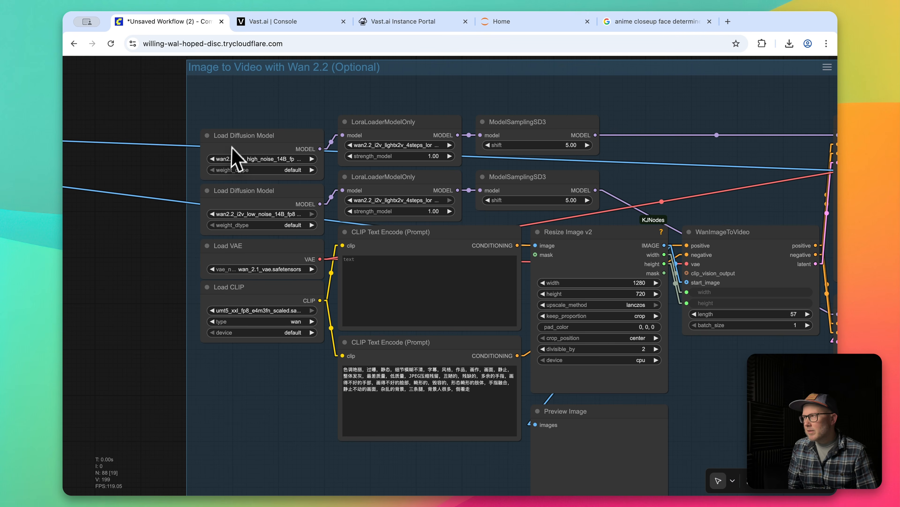
Examine the group's empty prompt, resize, sampler and Preview Image nodes, and trace the image links back to the scene's VAE Decode output.
{"action": "left_click", "coordinate": [393, 280]}
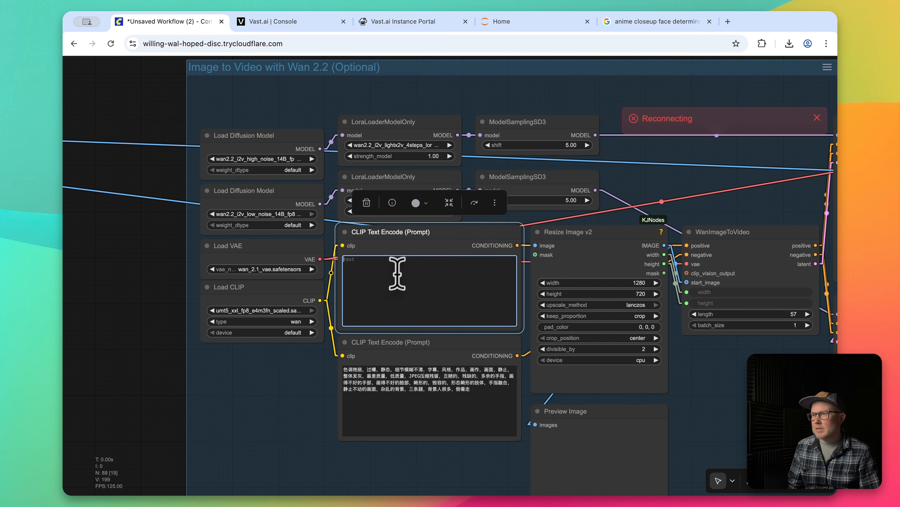
{"action": "left_click_drag", "start_coordinate": [688, 184], "coordinate": [361, 160]}
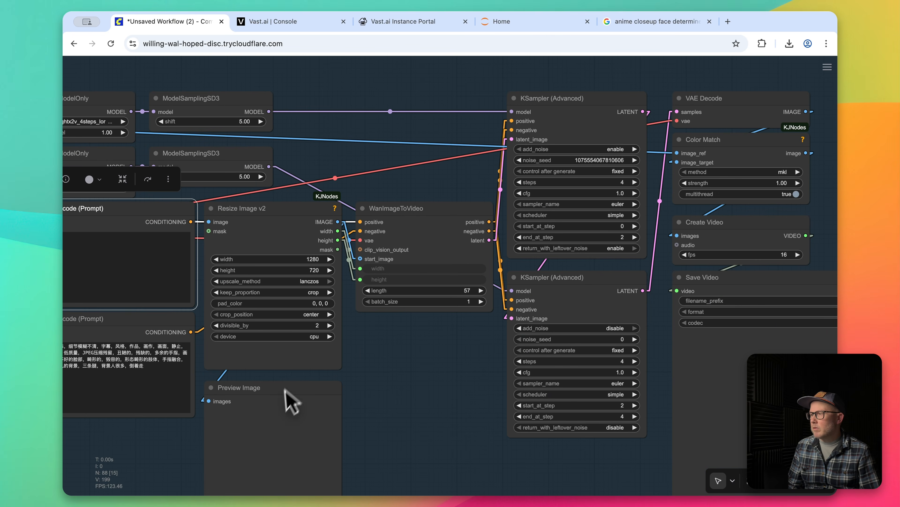
{"action": "left_click", "coordinate": [276, 417]}
{"action": "left_click_drag", "start_coordinate": [351, 415], "coordinate": [587, 382]}
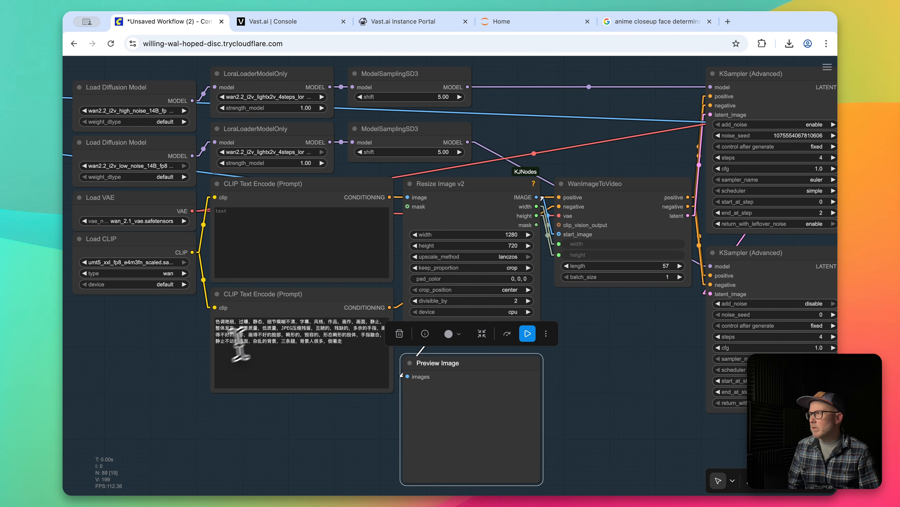
{"action": "scroll", "coordinate": [145, 386], "scroll_direction": "down", "scroll_amount": 1}
{"action": "left_click_drag", "start_coordinate": [145, 386], "coordinate": [255, 379]}
{"action": "left_click_drag", "start_coordinate": [241, 336], "coordinate": [365, 351]}
{"action": "scroll", "coordinate": [203, 334], "scroll_direction": "down", "scroll_amount": 2}
{"action": "left_click_drag", "start_coordinate": [203, 334], "coordinate": [567, 328]}
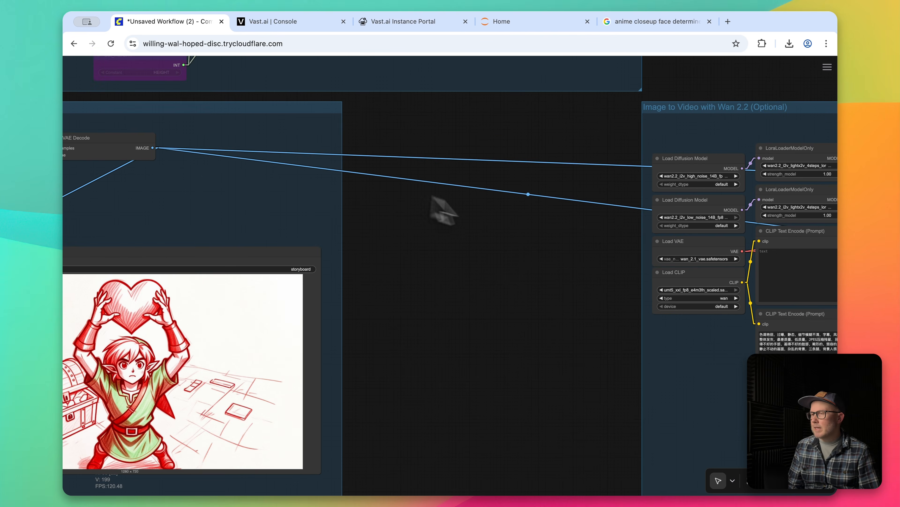
{"action": "left_click_drag", "start_coordinate": [516, 240], "coordinate": [481, 234]}
{"action": "left_click_drag", "start_coordinate": [282, 219], "coordinate": [138, 219]}
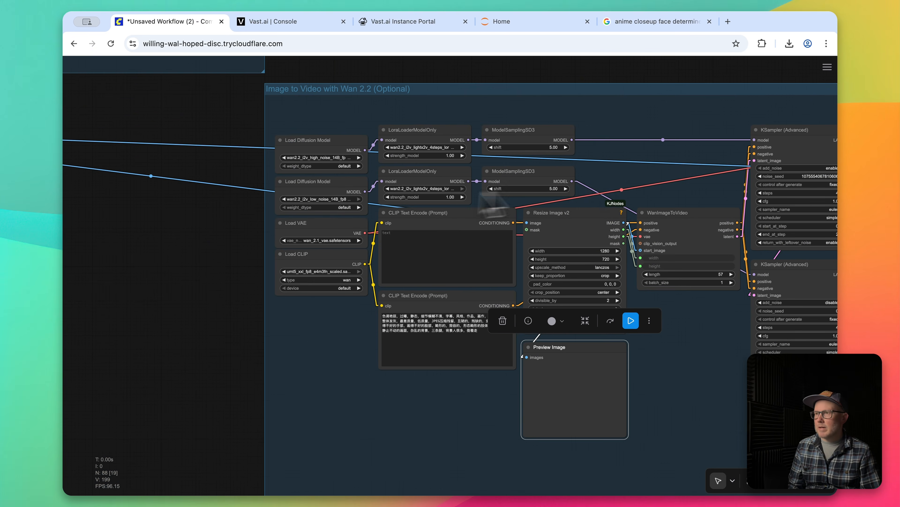
Inspect the two advanced KSamplers and the Color Match and Save Video nodes that finish the video group.
{"action": "left_click_drag", "start_coordinate": [608, 185], "coordinate": [386, 150]}
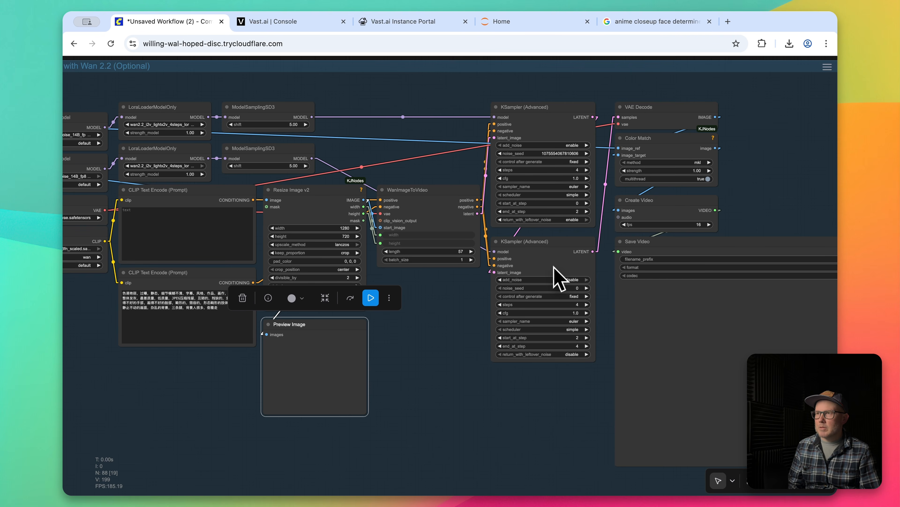
{"action": "left_click", "coordinate": [673, 150]}
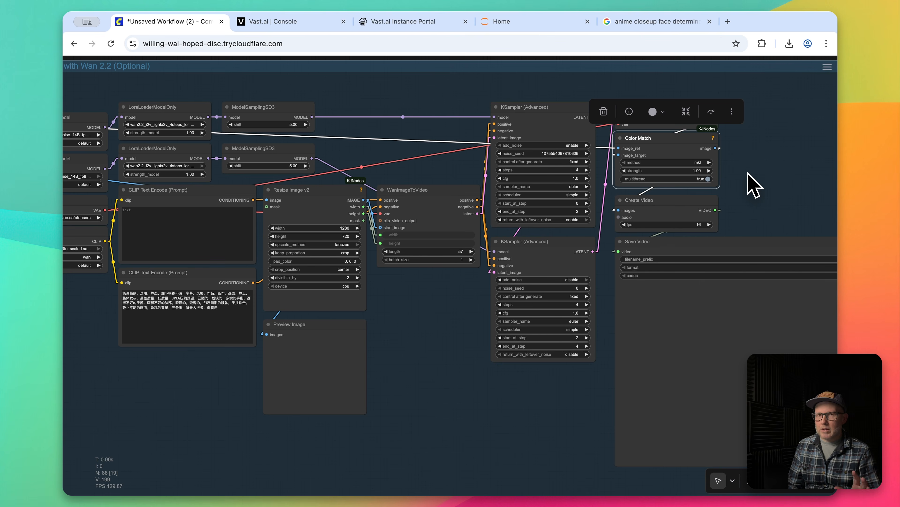
{"action": "left_click", "coordinate": [691, 244]}
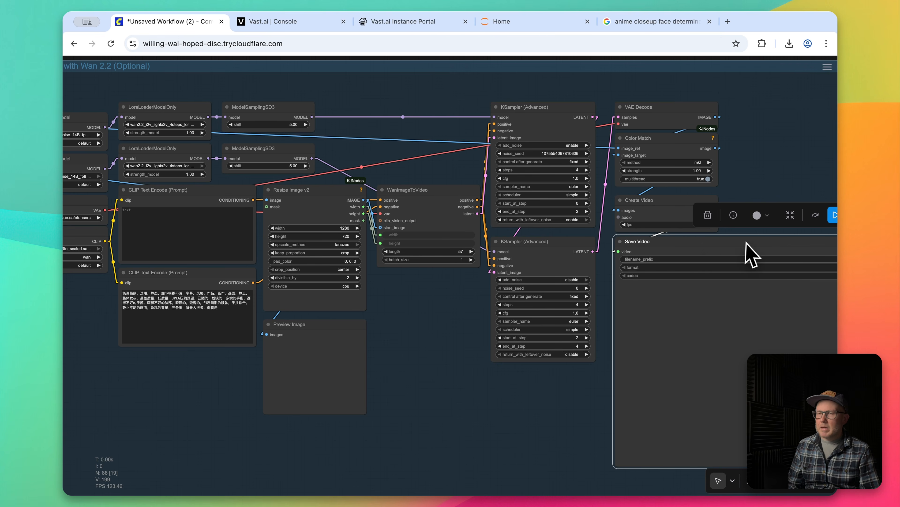